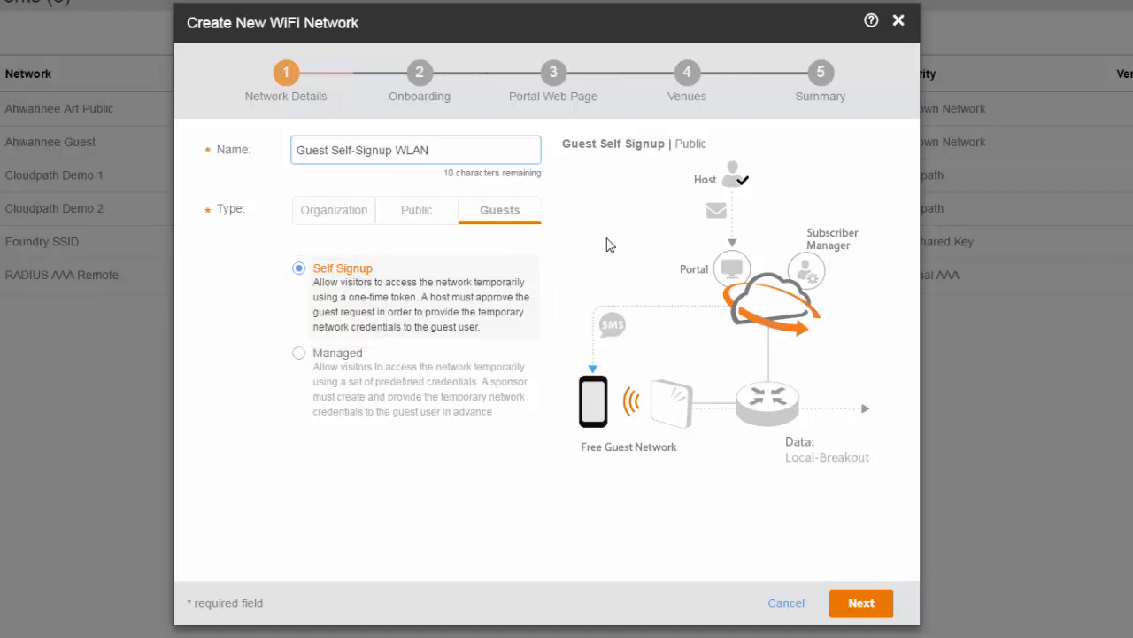
Step: Confirm the Guest Self-Signup WLAN name and Guests > Self Signup type and continue
left_click(861, 604)
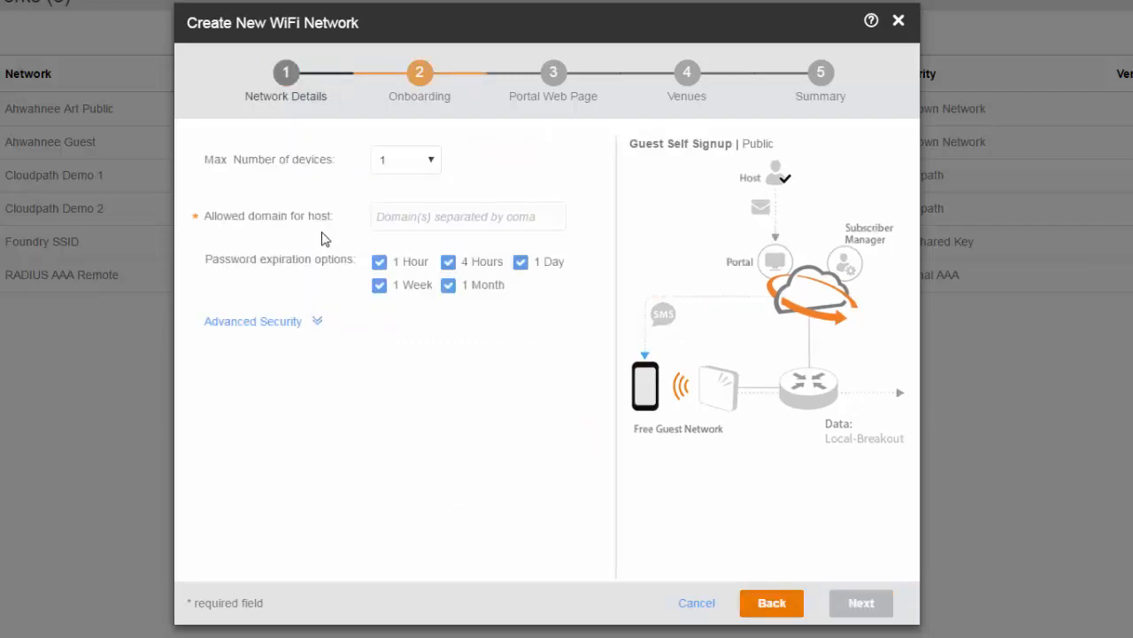
Step: Allow 3 devices per guest and limit host domains to ruckuswireless.com, gmail.com and a third domain
left_click(431, 165)
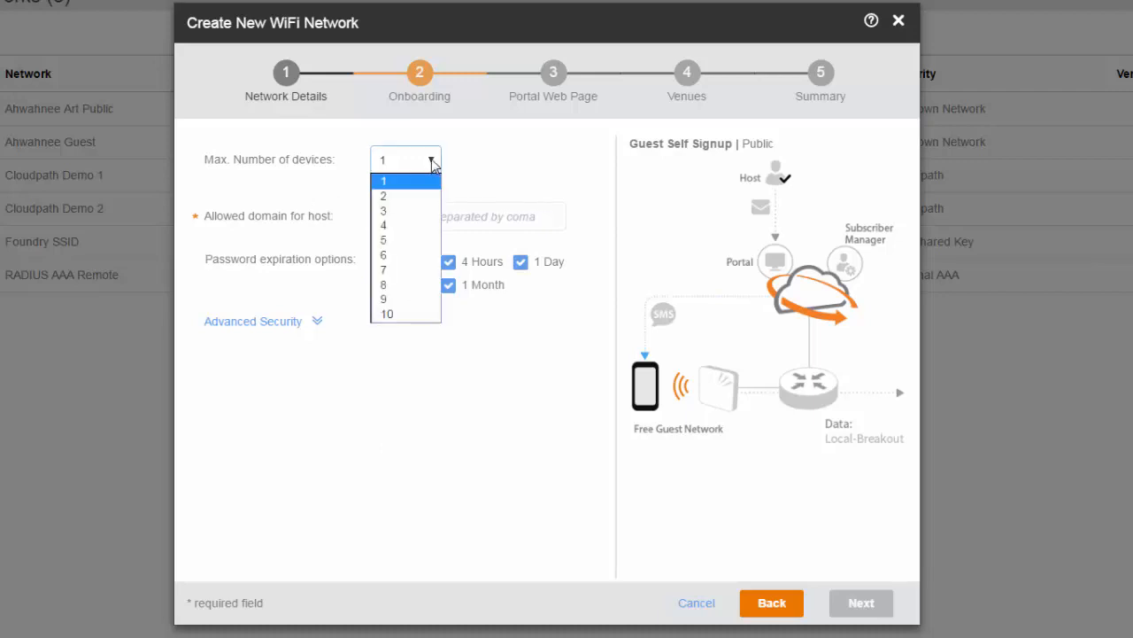
left_click(395, 211)
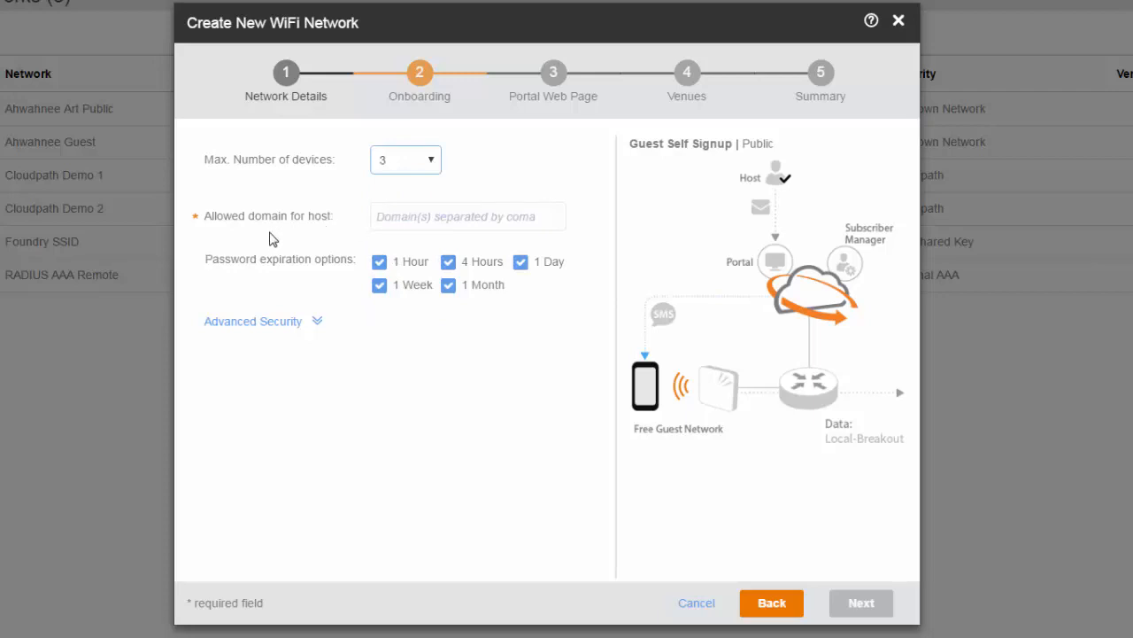
left_click(386, 220)
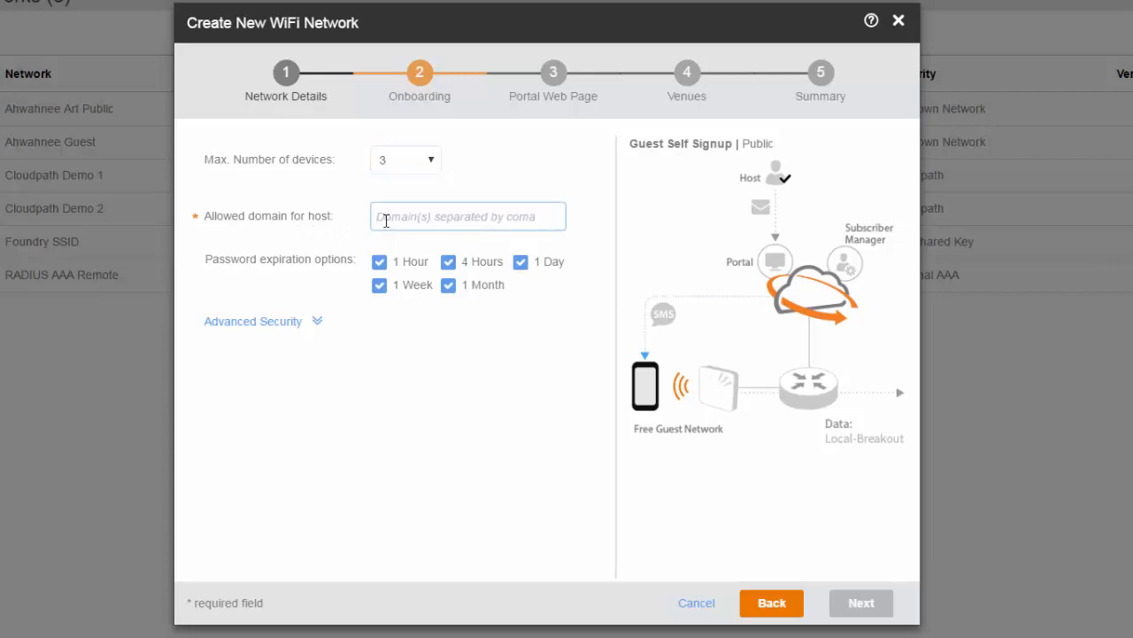
type("ruckuswireless.com, ")
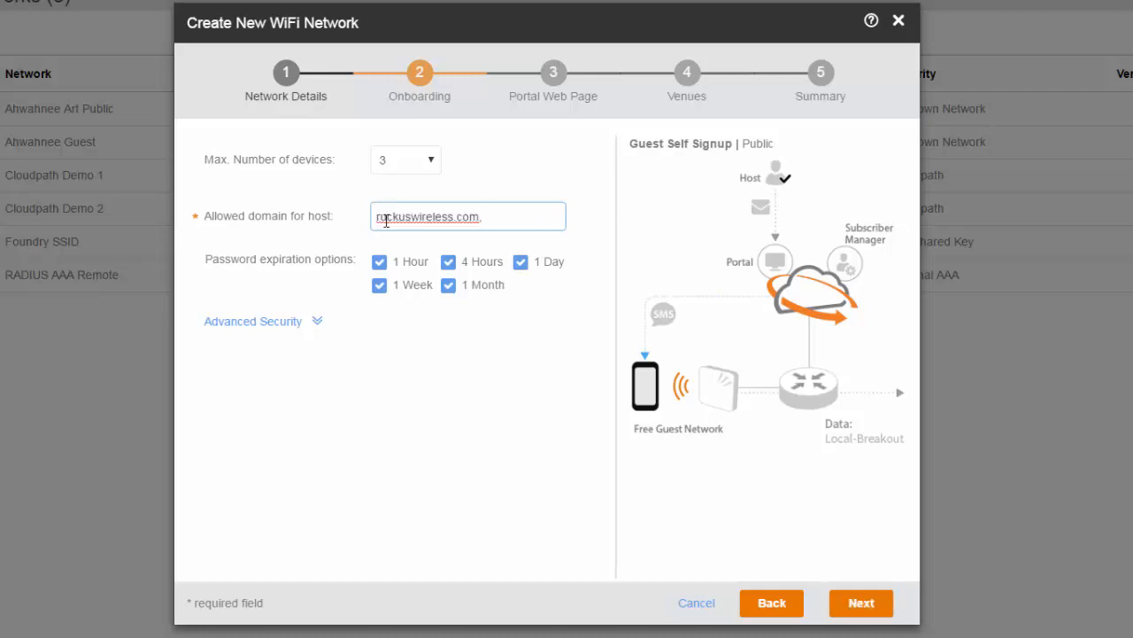
type("gmail.com, sti")
left_click(325, 298)
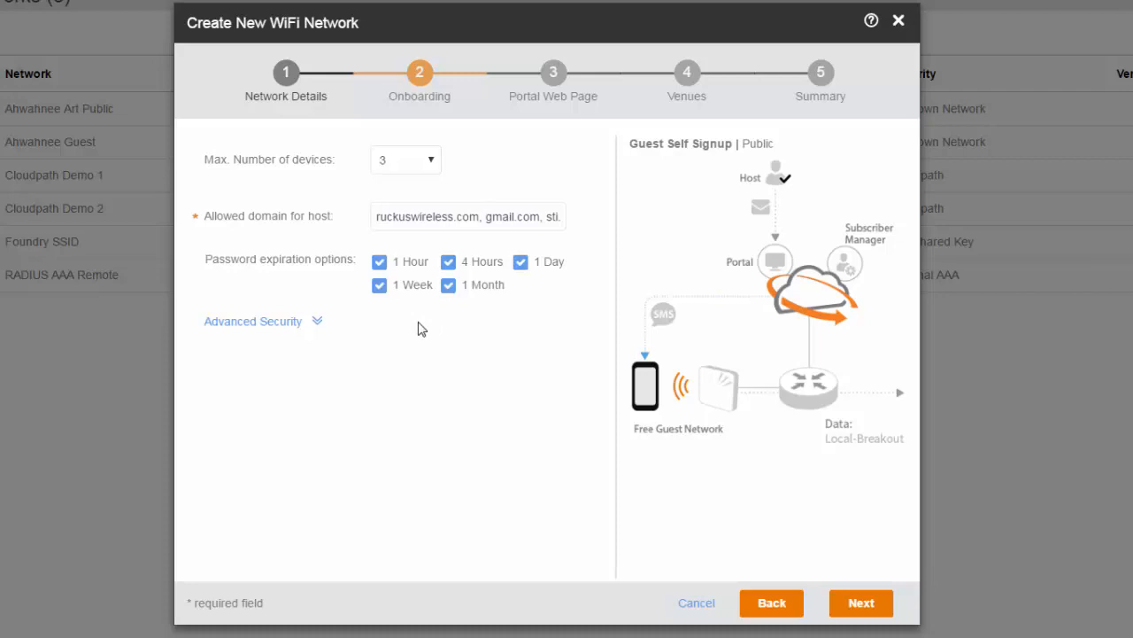
Step: Toggle the password expiration options so all five end up checked
left_click(380, 263)
left_click(448, 262)
left_click(523, 263)
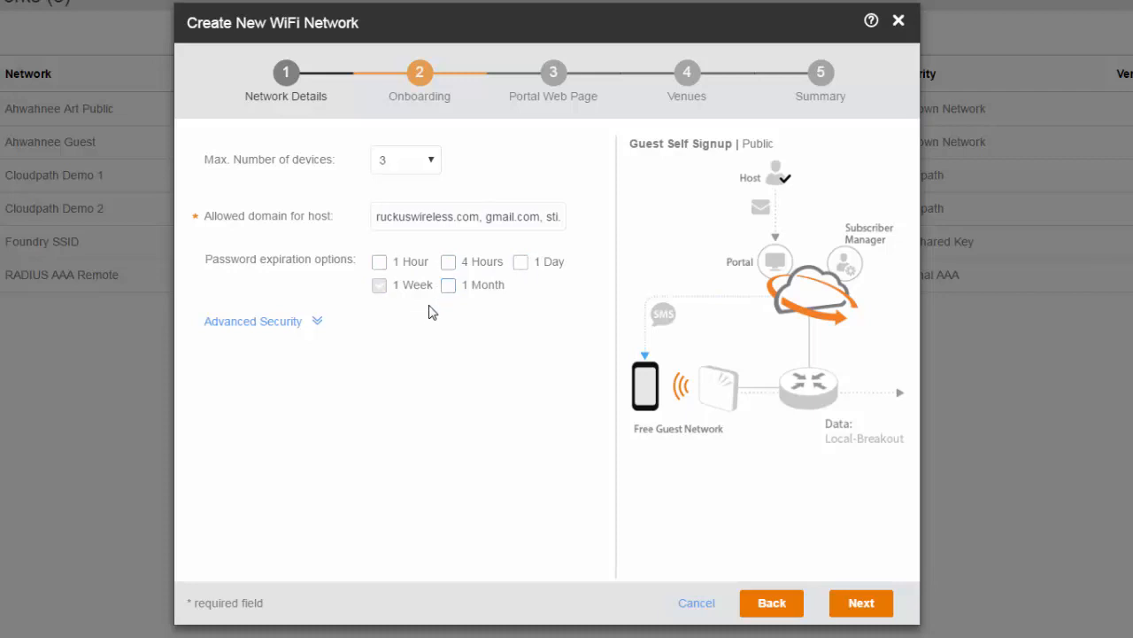
left_click(379, 263)
left_click(378, 284)
left_click(317, 324)
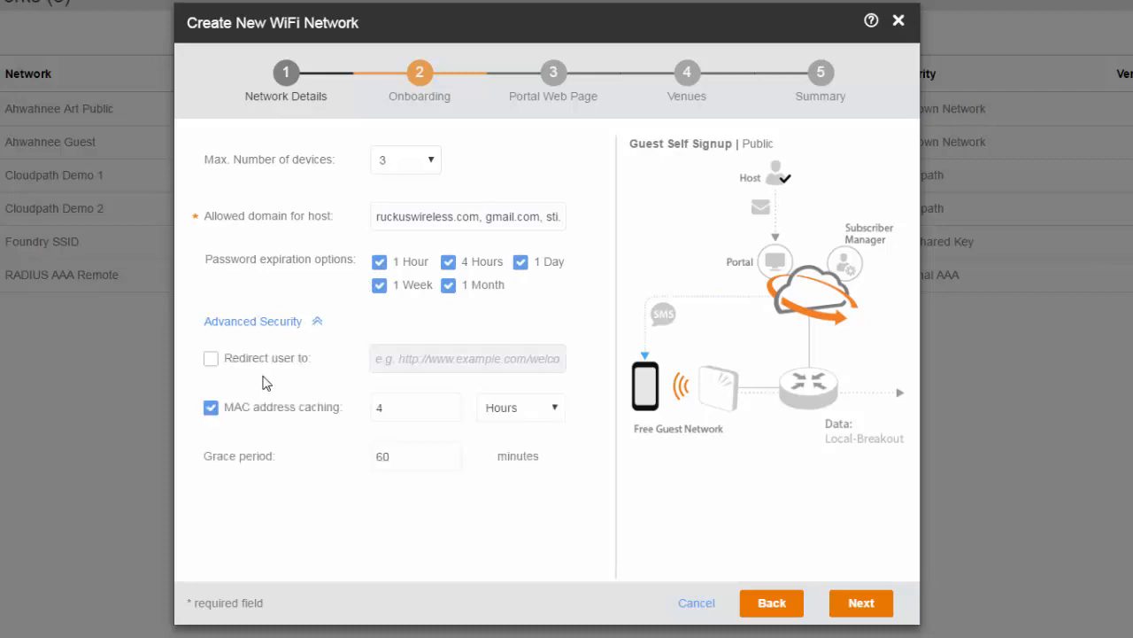
left_click(211, 359)
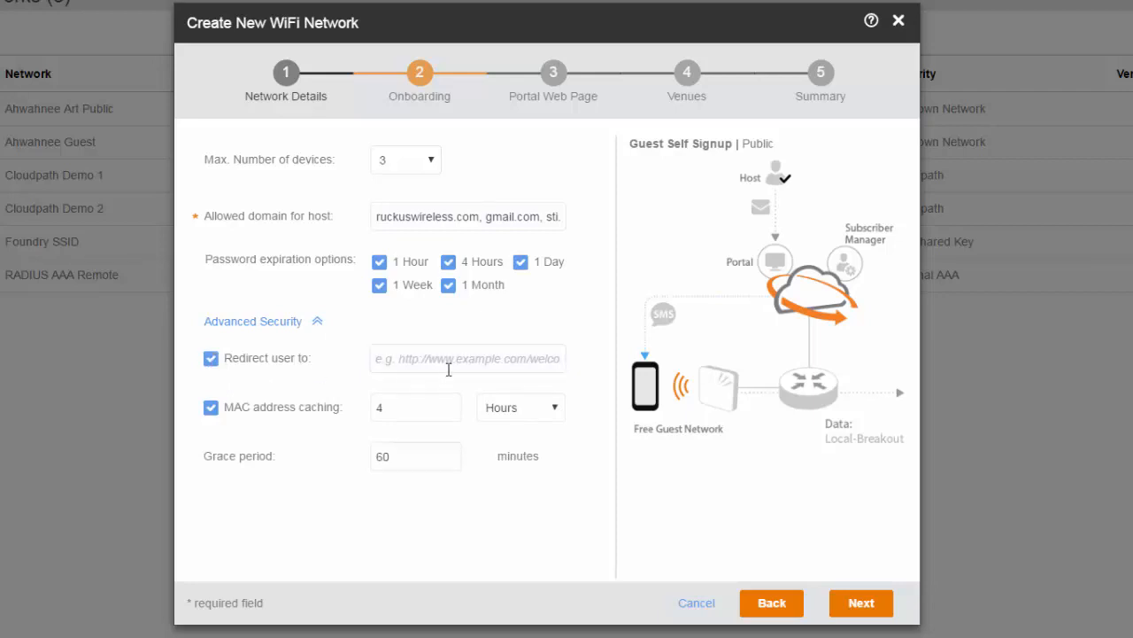
left_click(411, 361)
type("https://ruckuswireless.com")
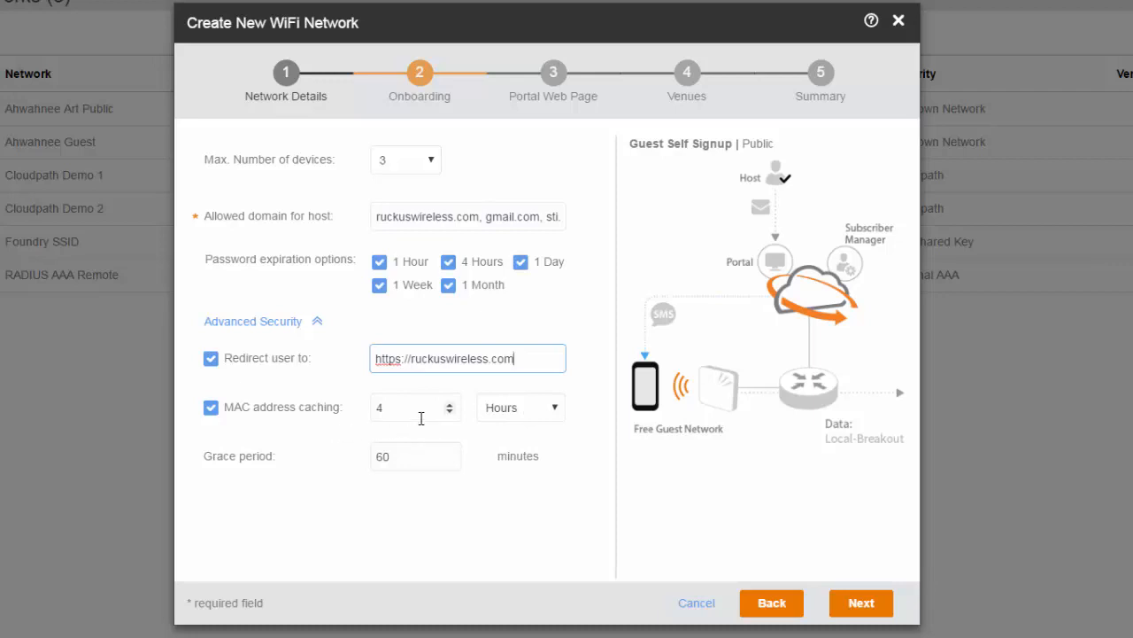
Step: Set MAC address caching to 1 Day and continue to the Portal Web Page step
left_click(555, 413)
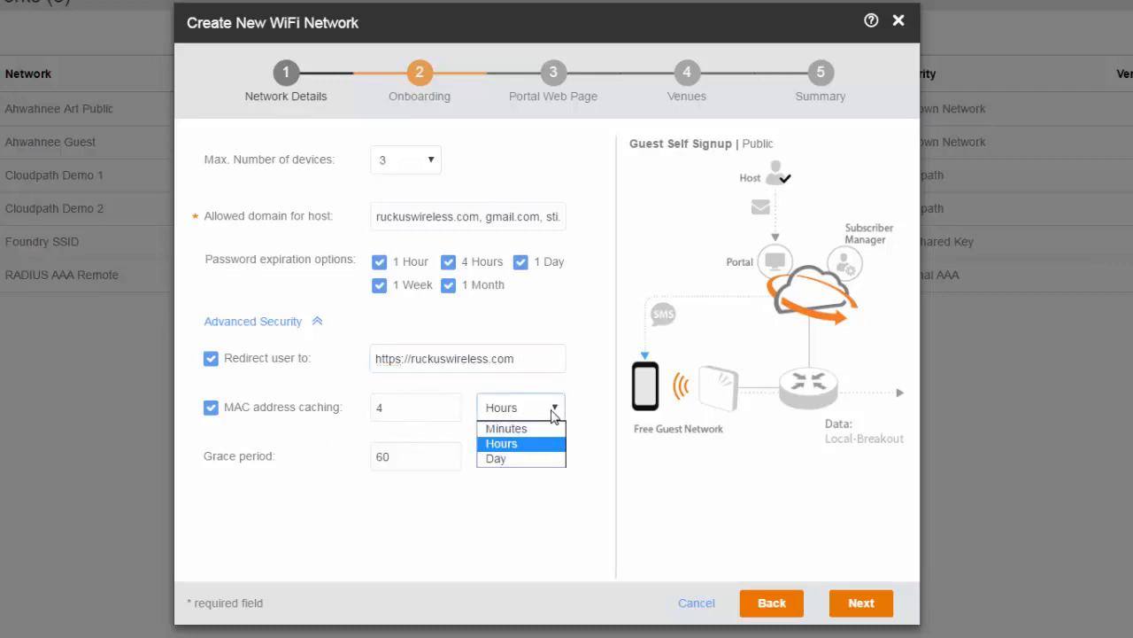
left_click(522, 458)
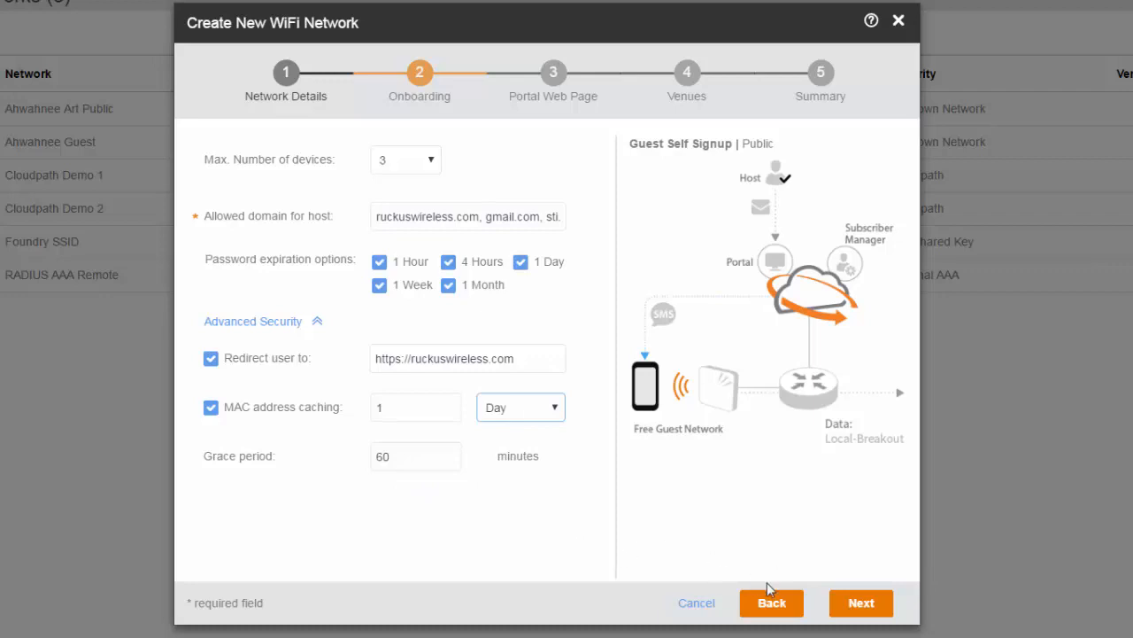
left_click(860, 602)
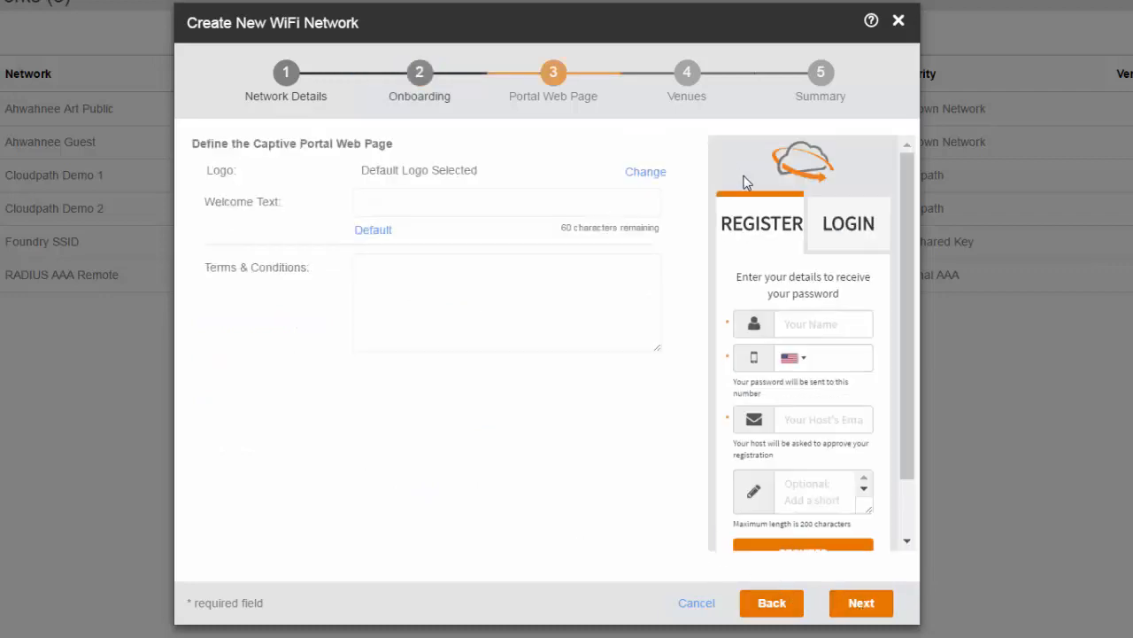
Step: Set the welcome text 'Welcome to Ahwahnee Art Studio.' and use the Ahwahnee photo as logo
left_click(360, 205)
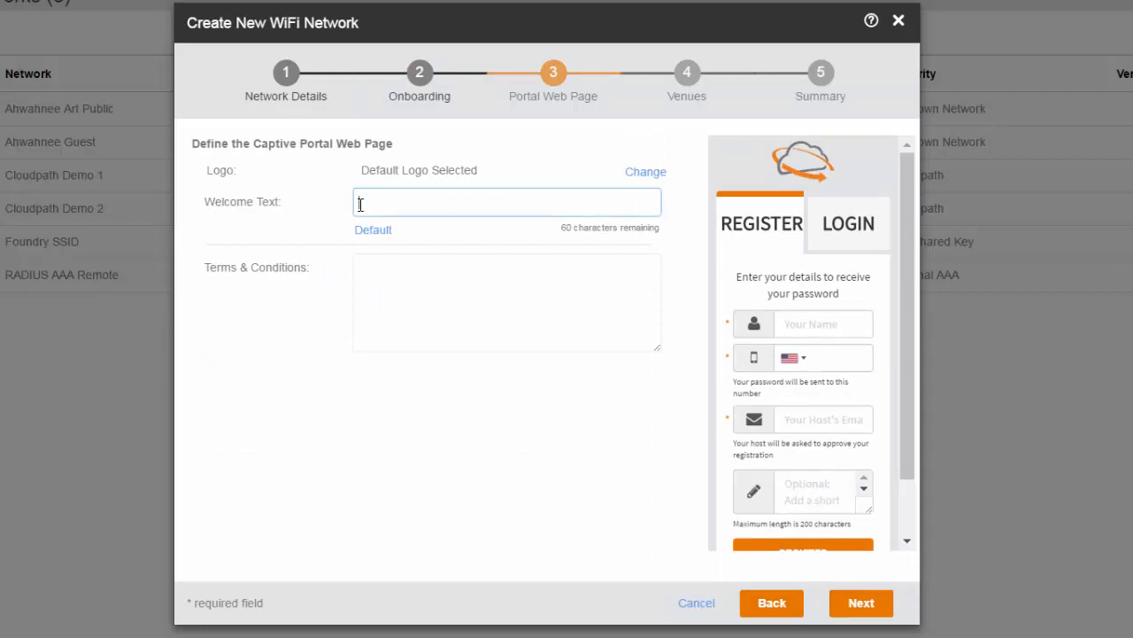
type("Welcome to")
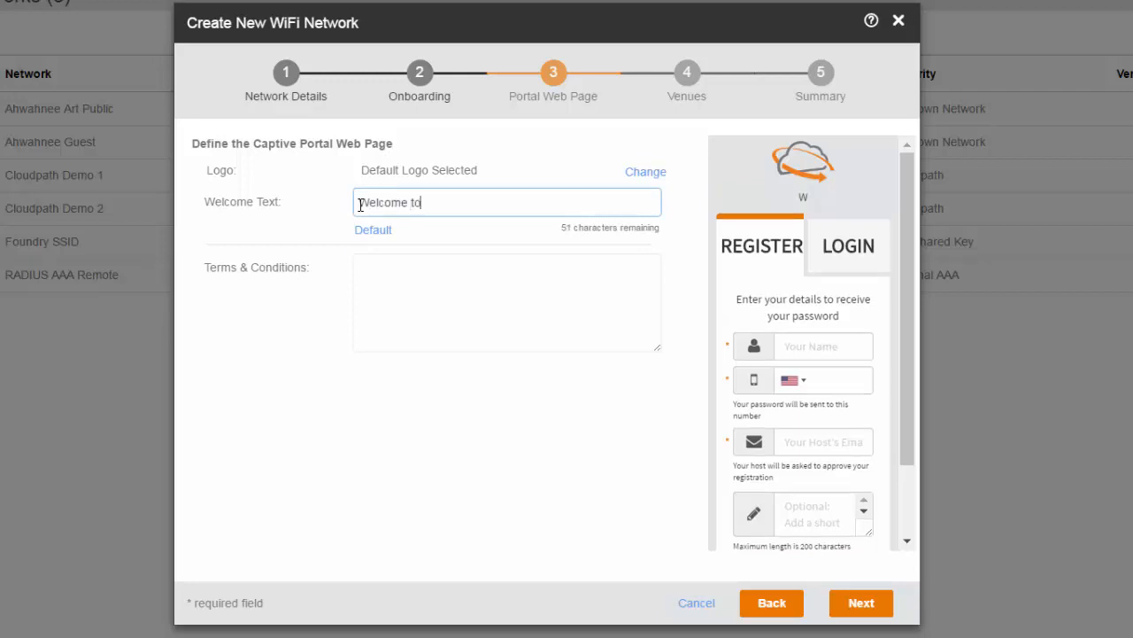
type(" Ahwahnee Art Studio.")
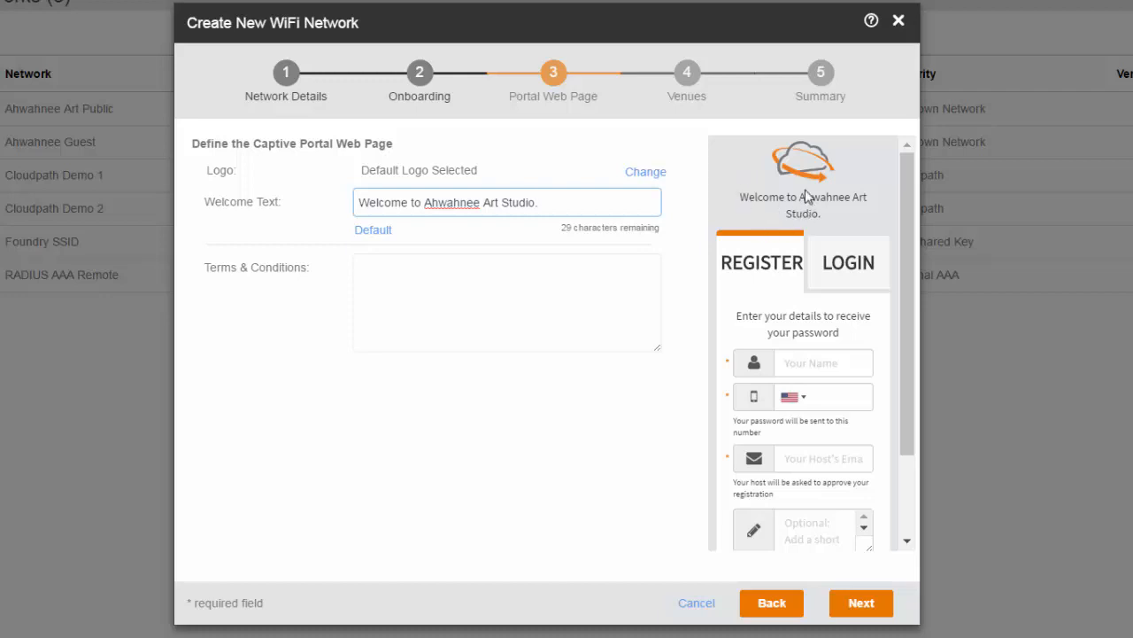
left_click(649, 178)
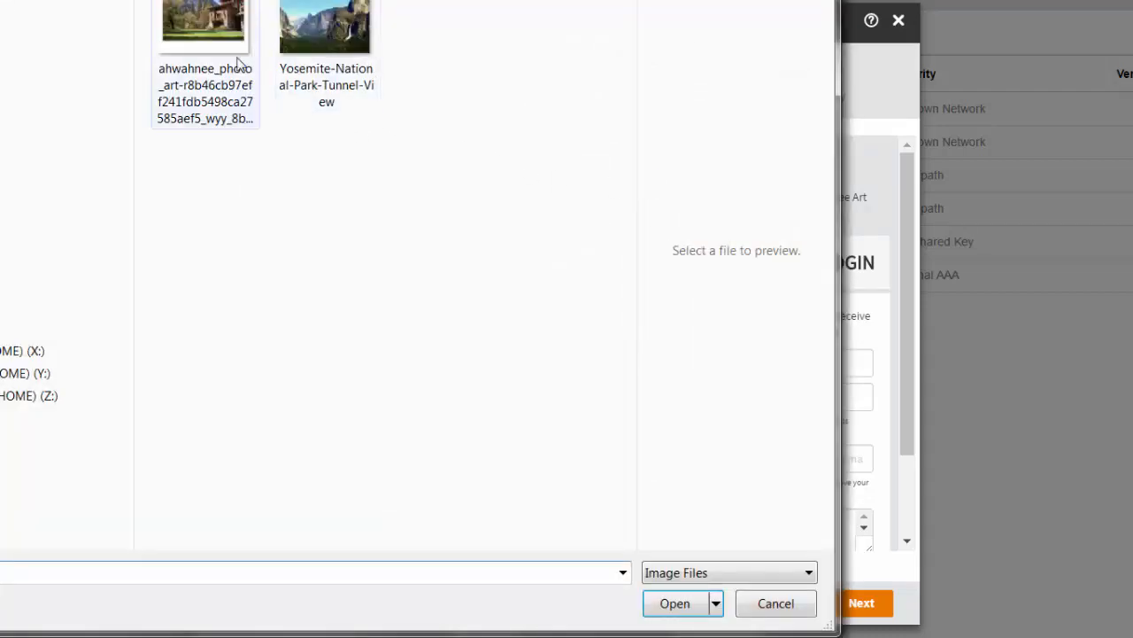
left_click(200, 28)
left_click(676, 603)
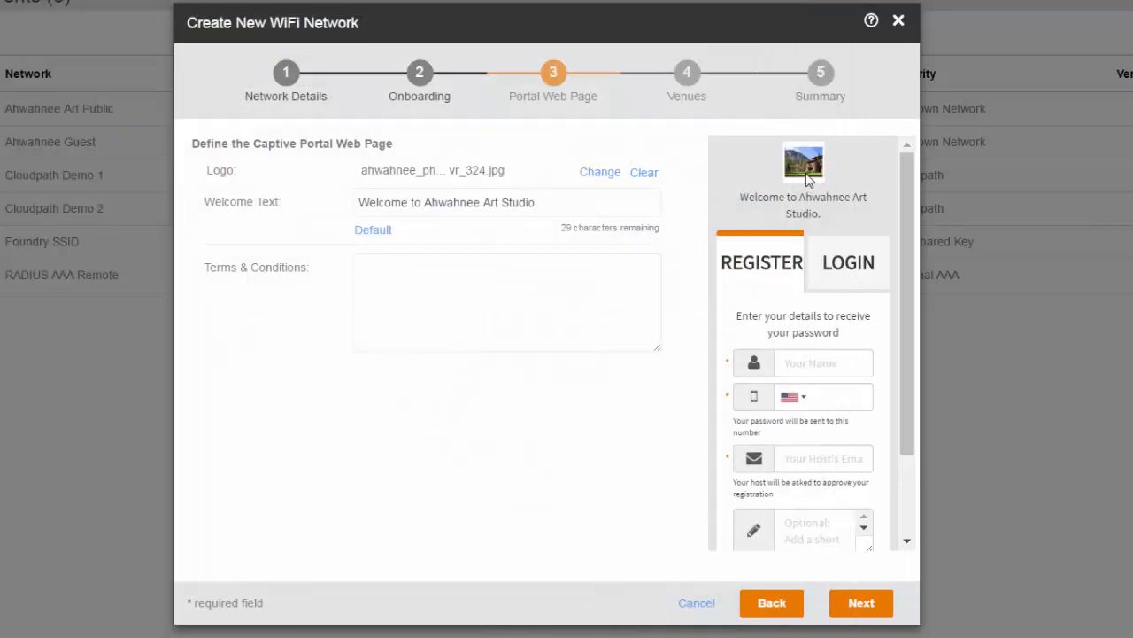
Step: Enter the terms 'You have access for one week.' and continue to Venues
left_click(387, 274)
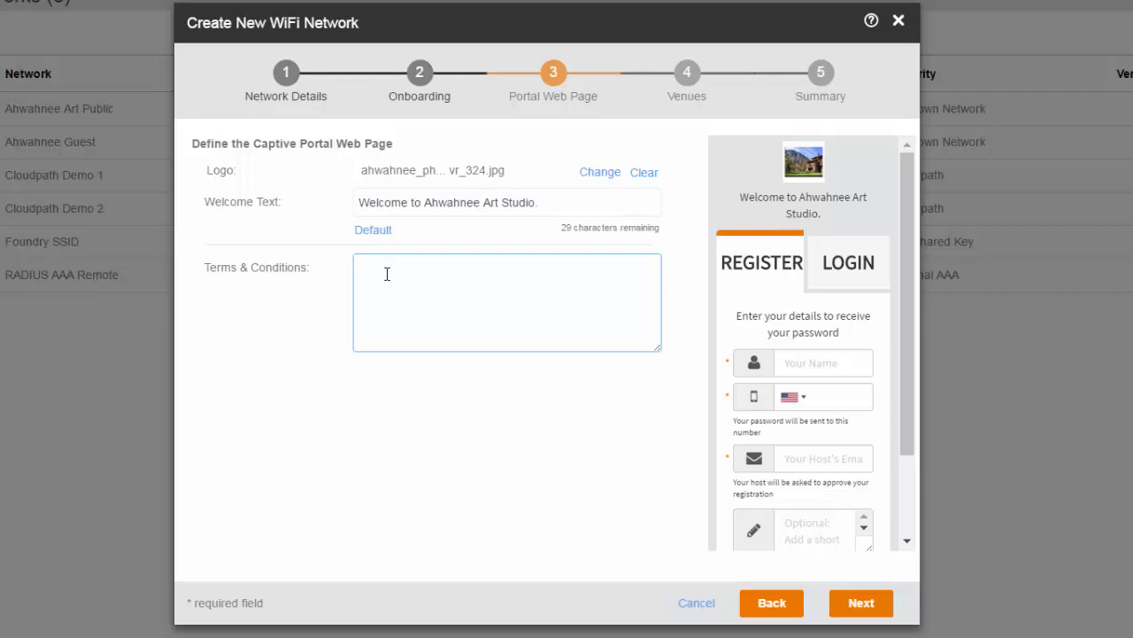
type("You have access for one week.")
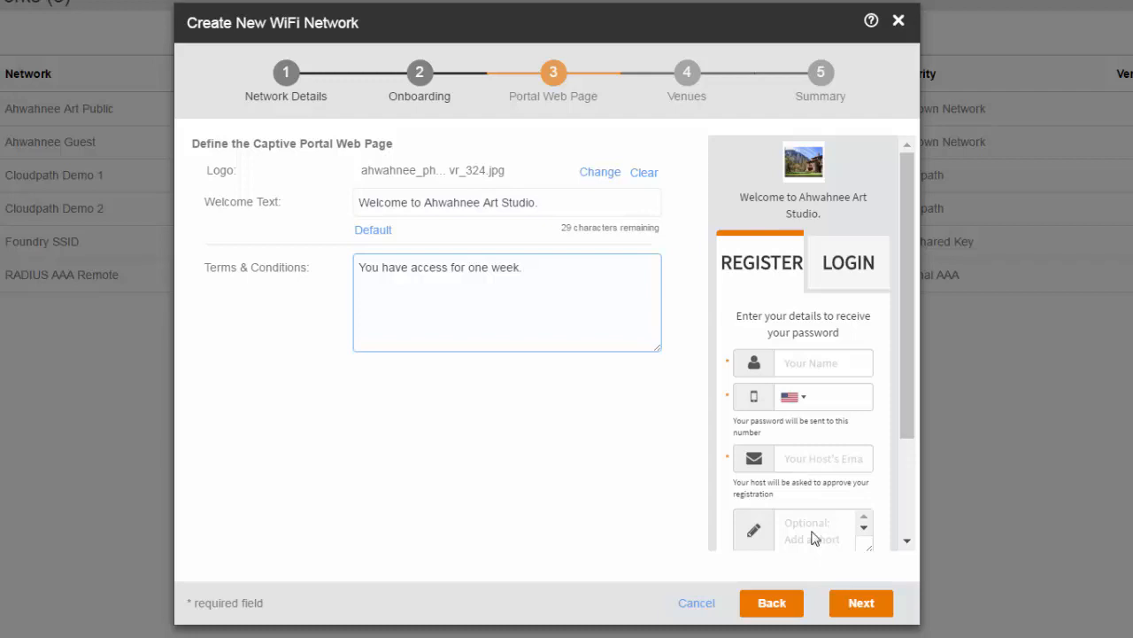
left_click(857, 609)
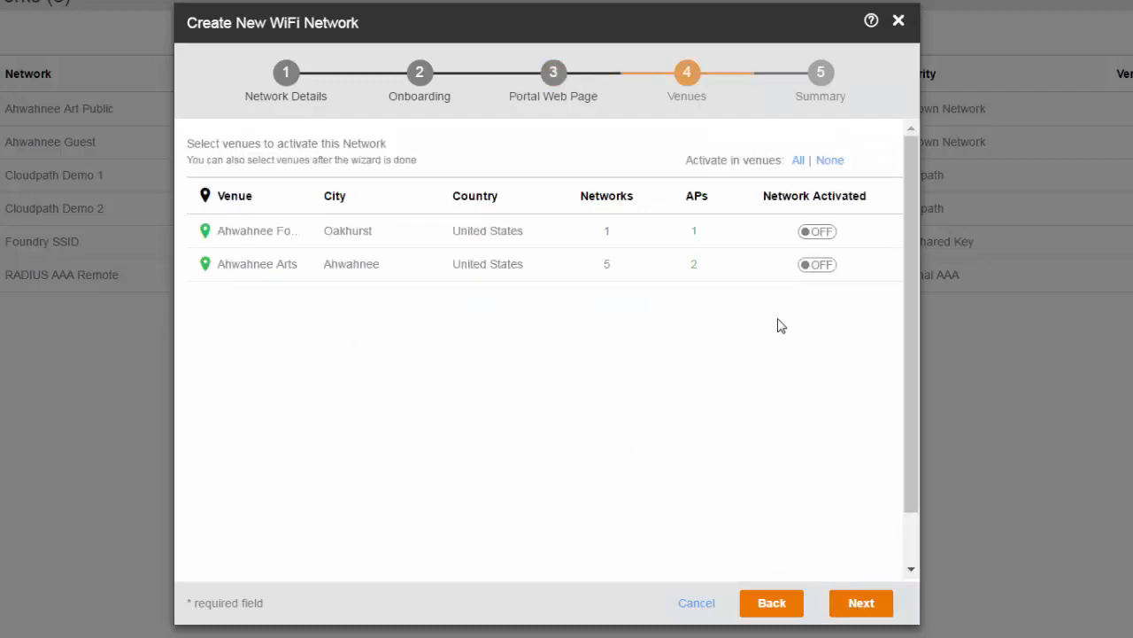
Step: Activate the network at the Ahwahnee Arts venue and proceed to the Summary
left_click(816, 268)
left_click(861, 604)
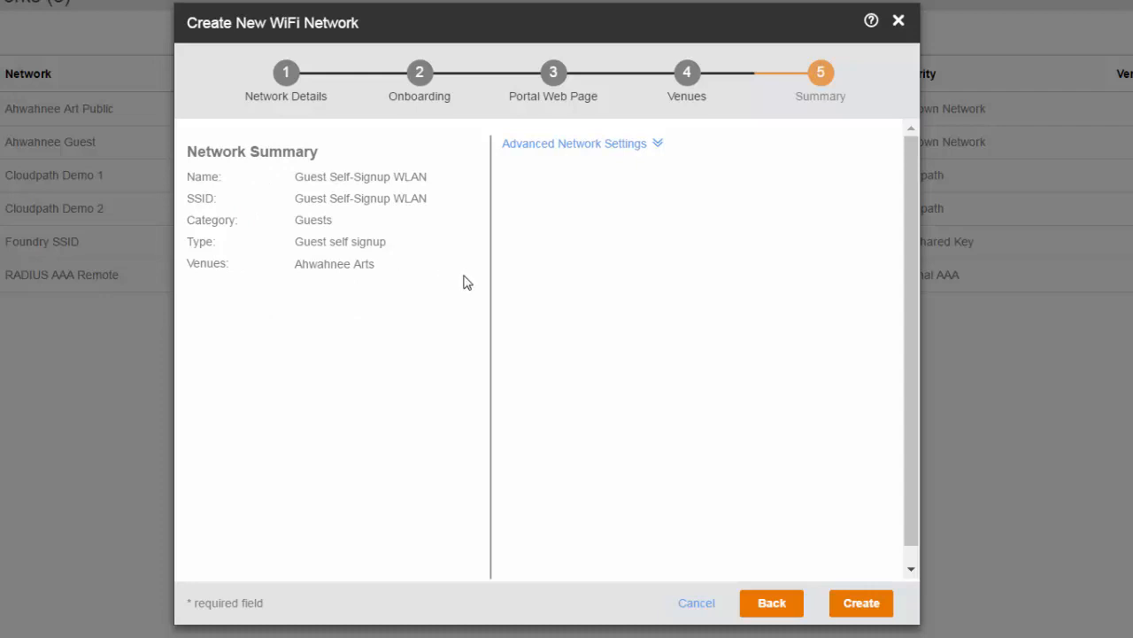
Step: Review the advanced network settings and create the Guest Self-Signup WLAN
left_click(651, 147)
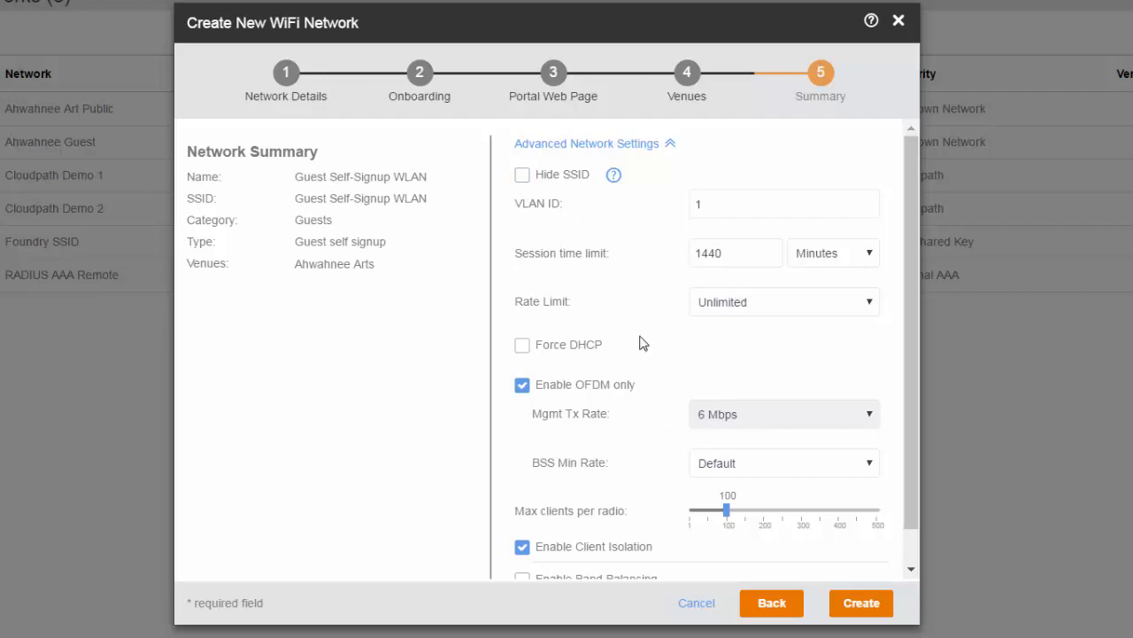
left_click(859, 606)
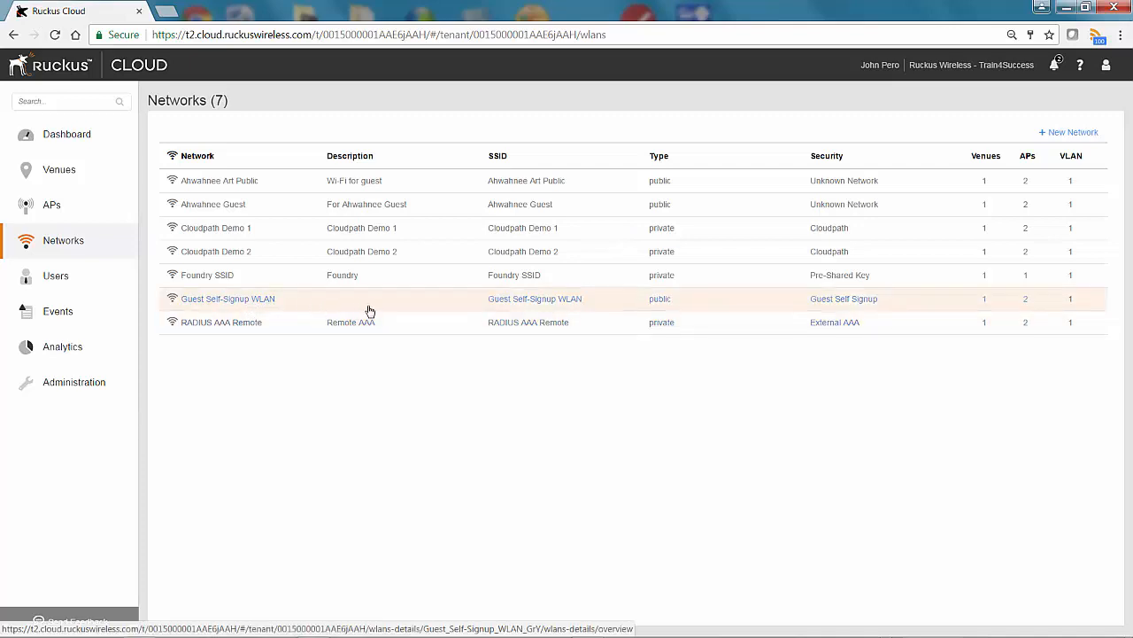
Step: Edit the Guest Self-Signup WLAN and save 'Guest WLAN' as its description
left_click(254, 302)
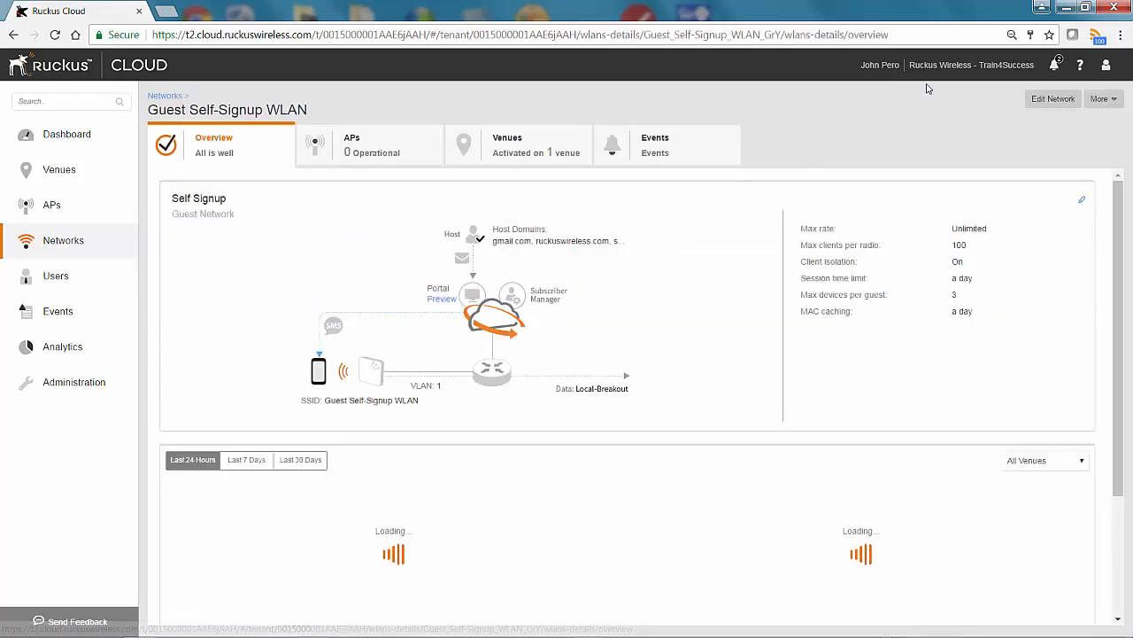
left_click(1043, 105)
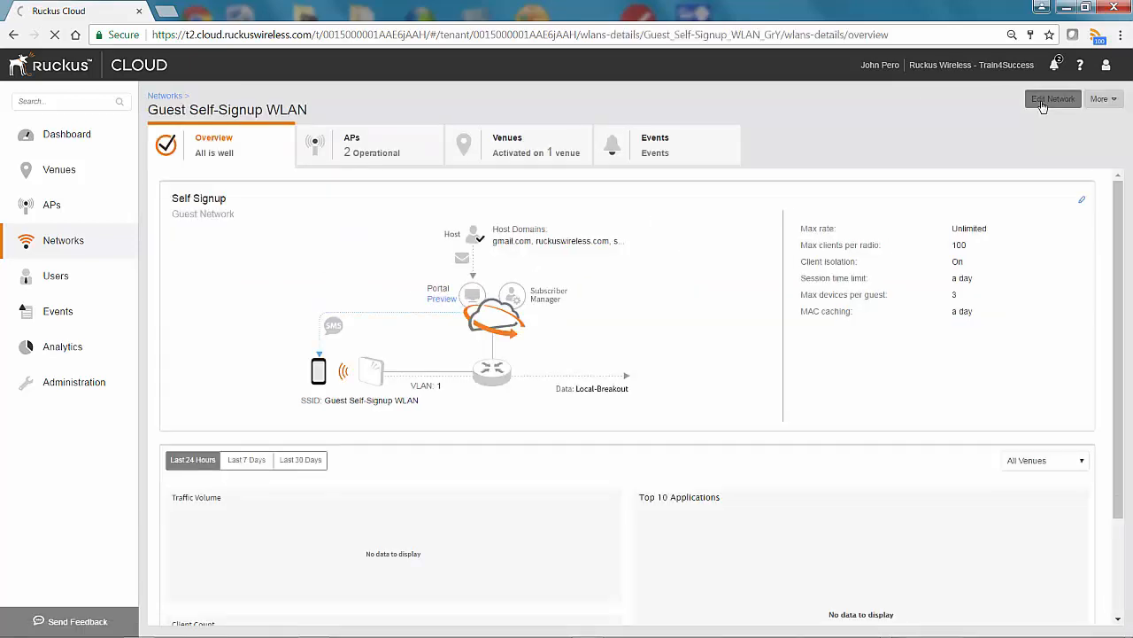
left_click(412, 336)
type("Guest")
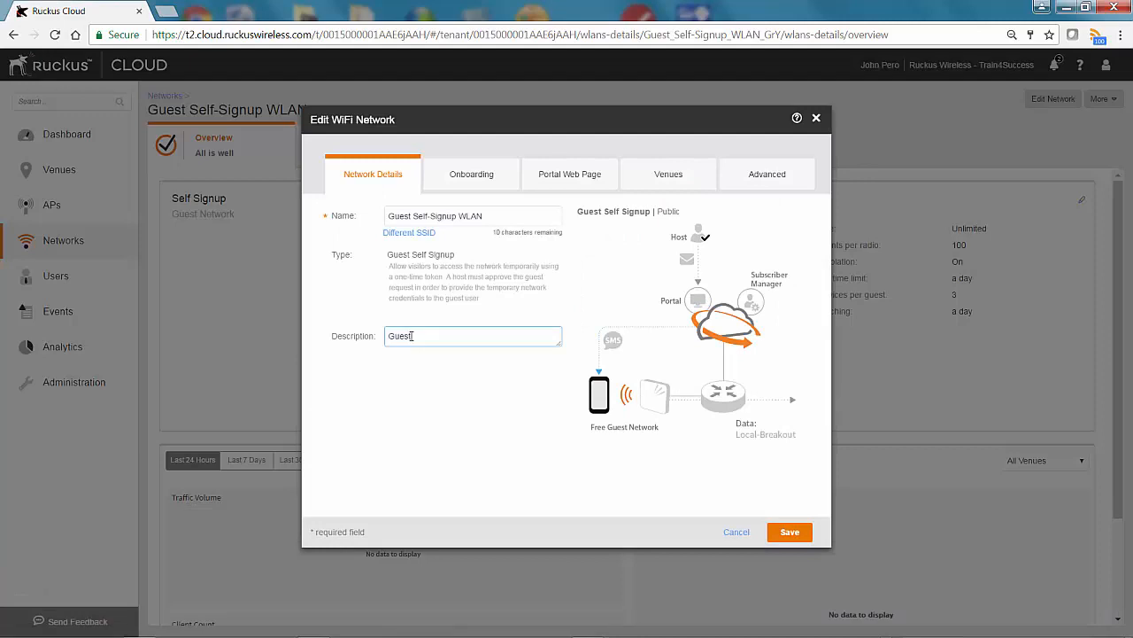
key("Caps_Lock")
type("WLAN")
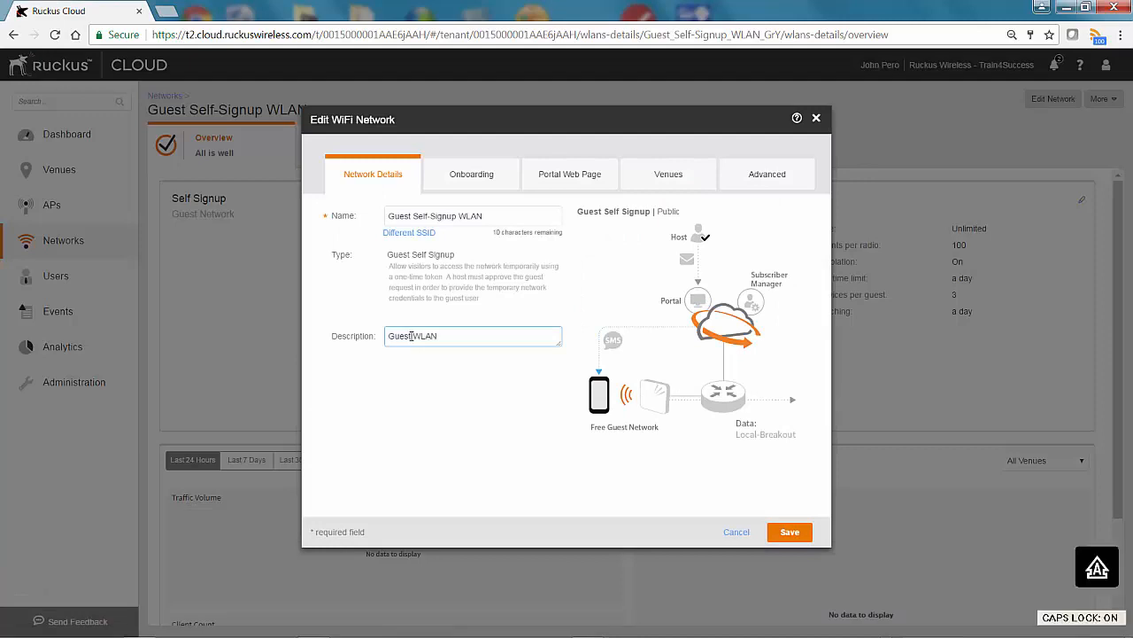
left_click(790, 533)
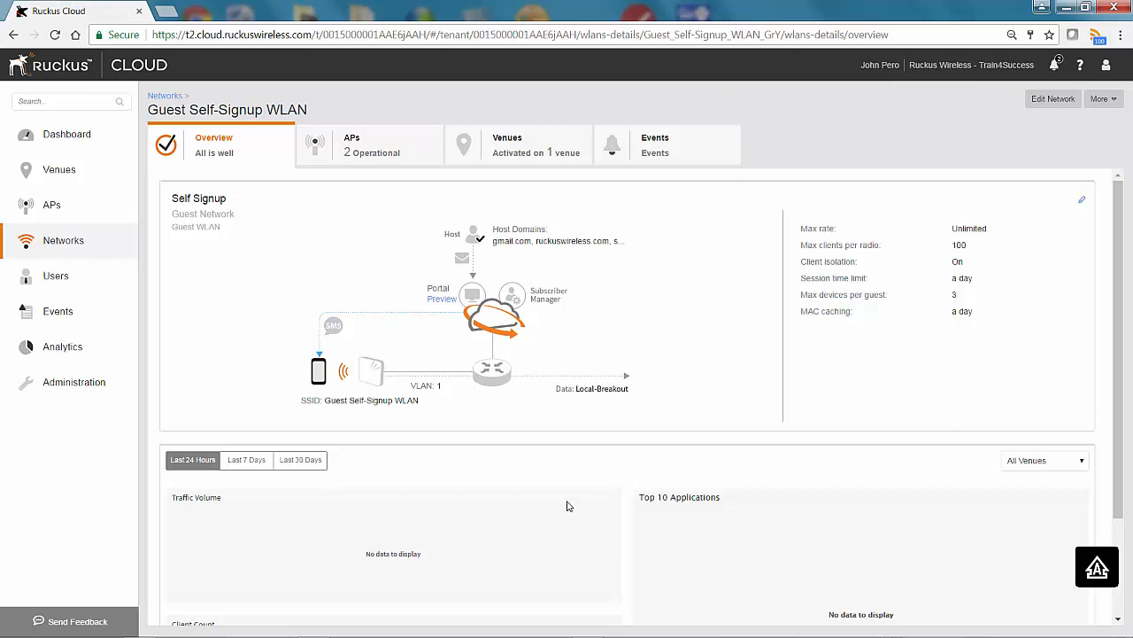
Step: Go to Users and show the Guests tab, which lists no guests yet
left_click(47, 279)
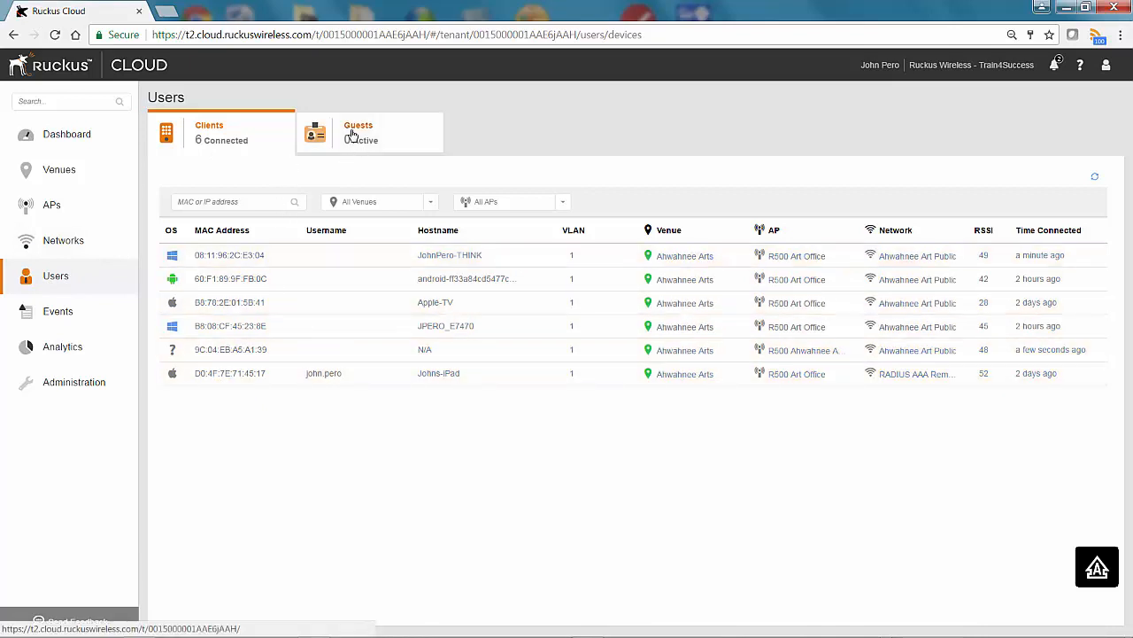
left_click(350, 133)
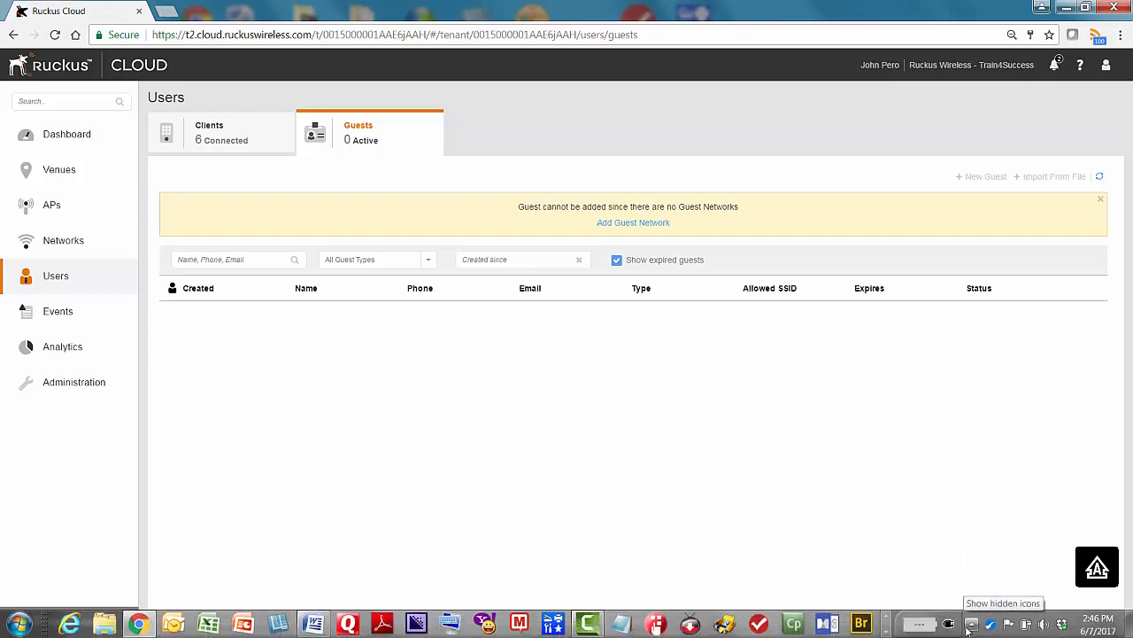
Step: Connect the Windows laptop to Guest Self-Signup WLAN from the tray's wireless network list
left_click(971, 624)
left_click(995, 531)
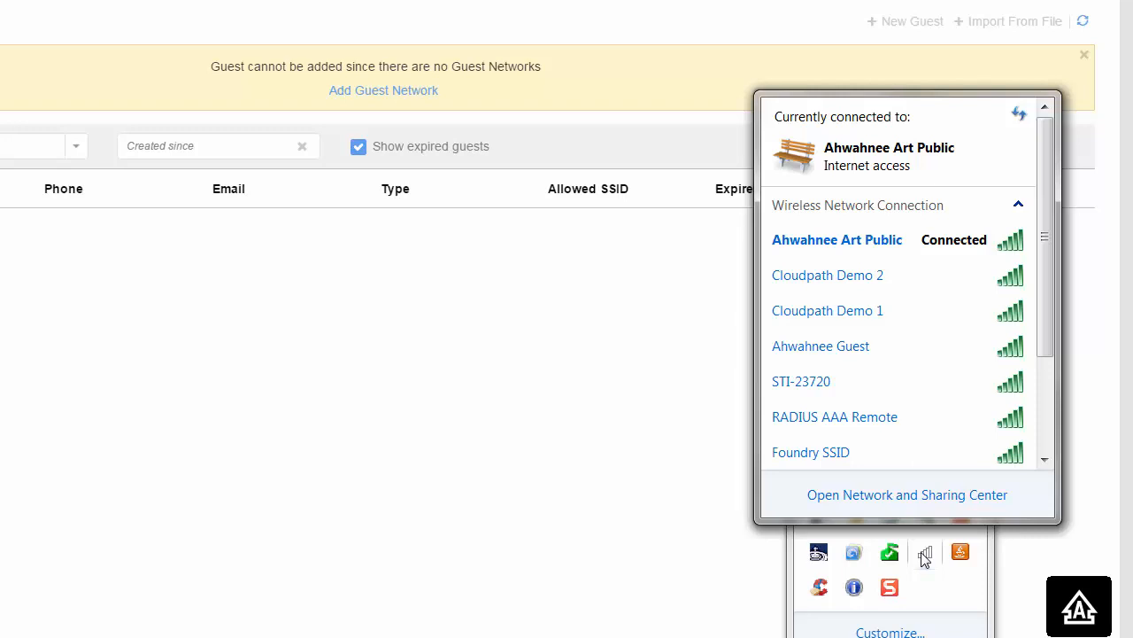
left_click_drag(1050, 317, 1093, 429)
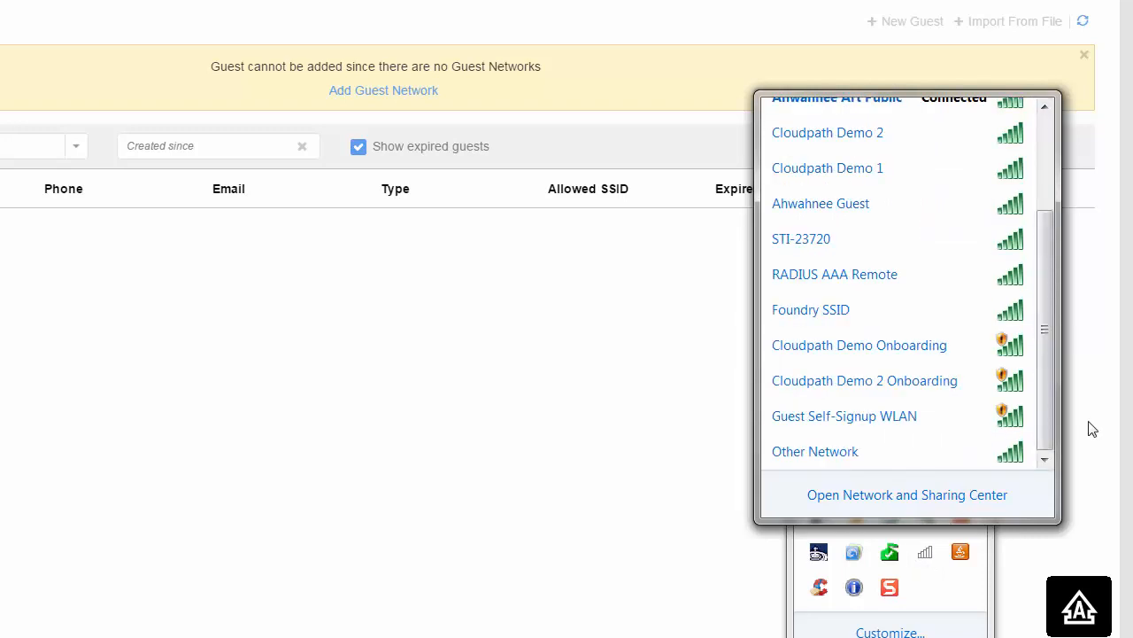
mouse_move(814, 426)
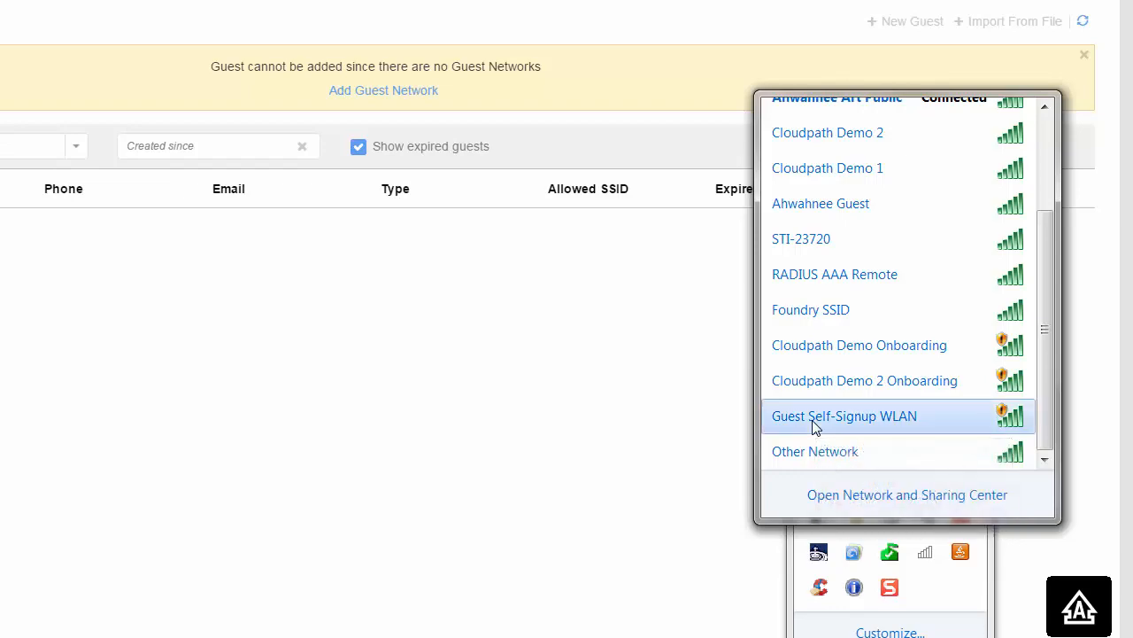
left_click(813, 426)
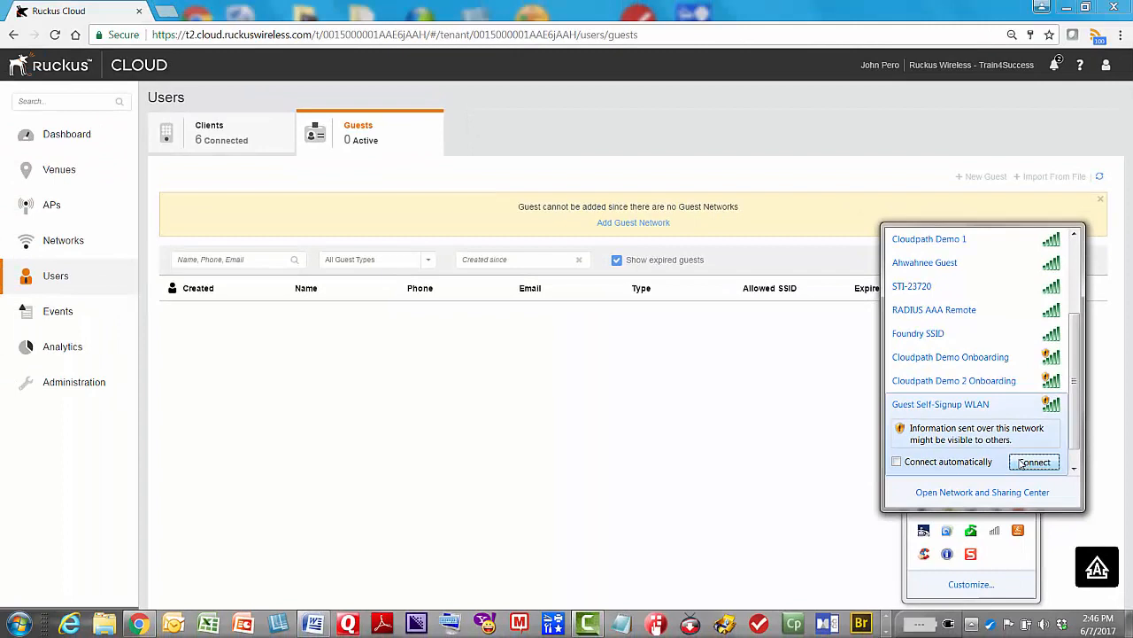
left_click(1033, 461)
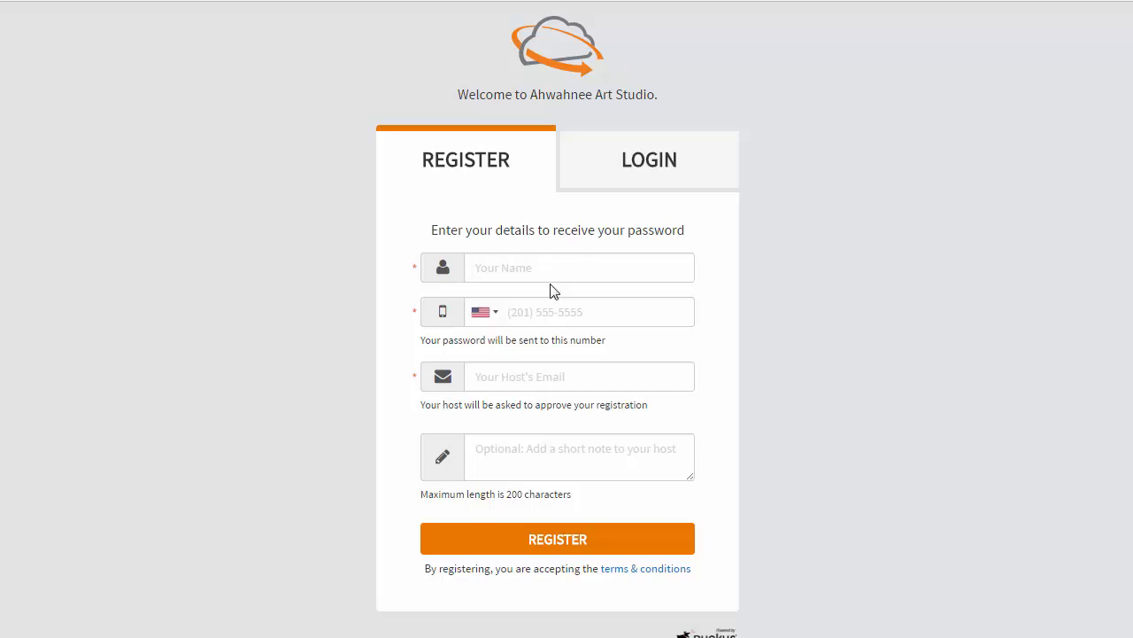
Step: Fill in the guest's name and mobile phone number using autofill
left_click(502, 268)
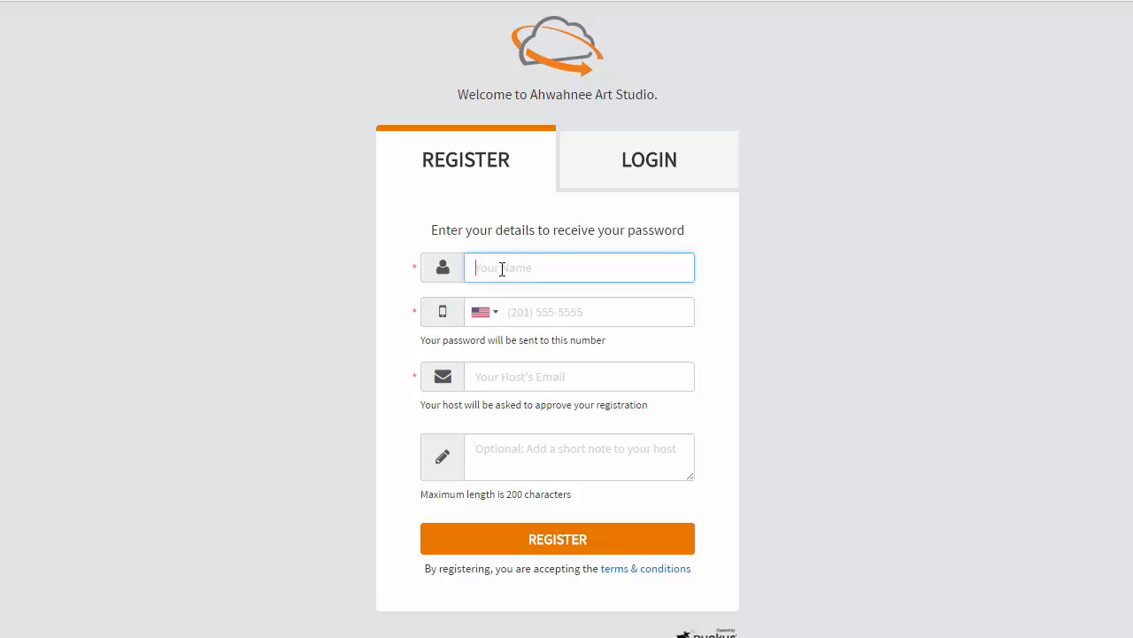
type("jOHN p")
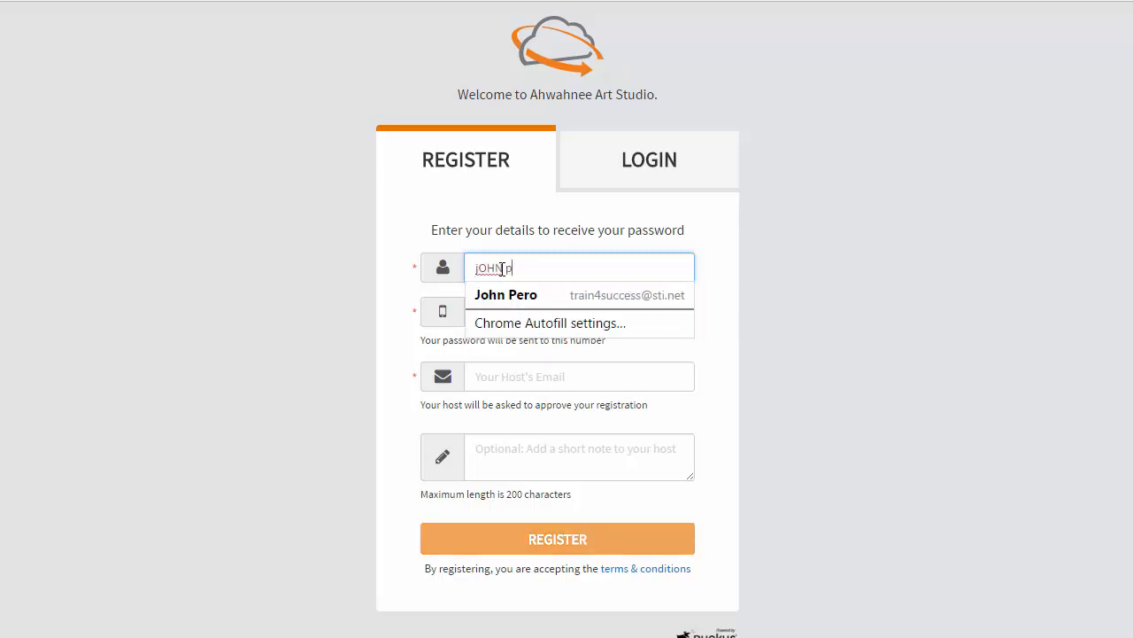
left_click(506, 294)
left_click(538, 311)
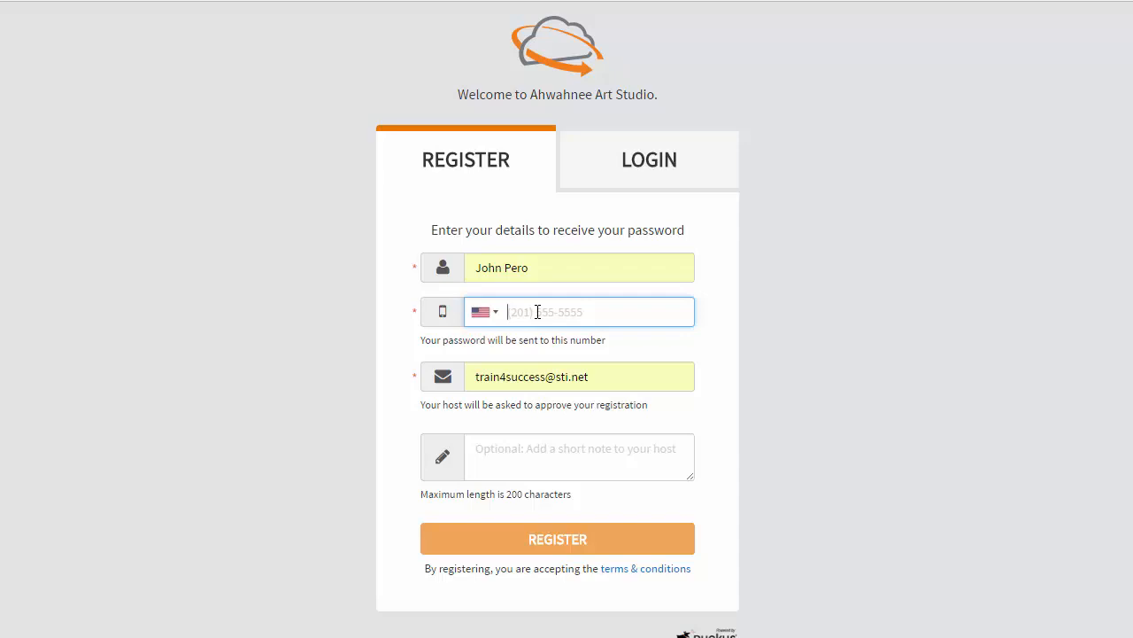
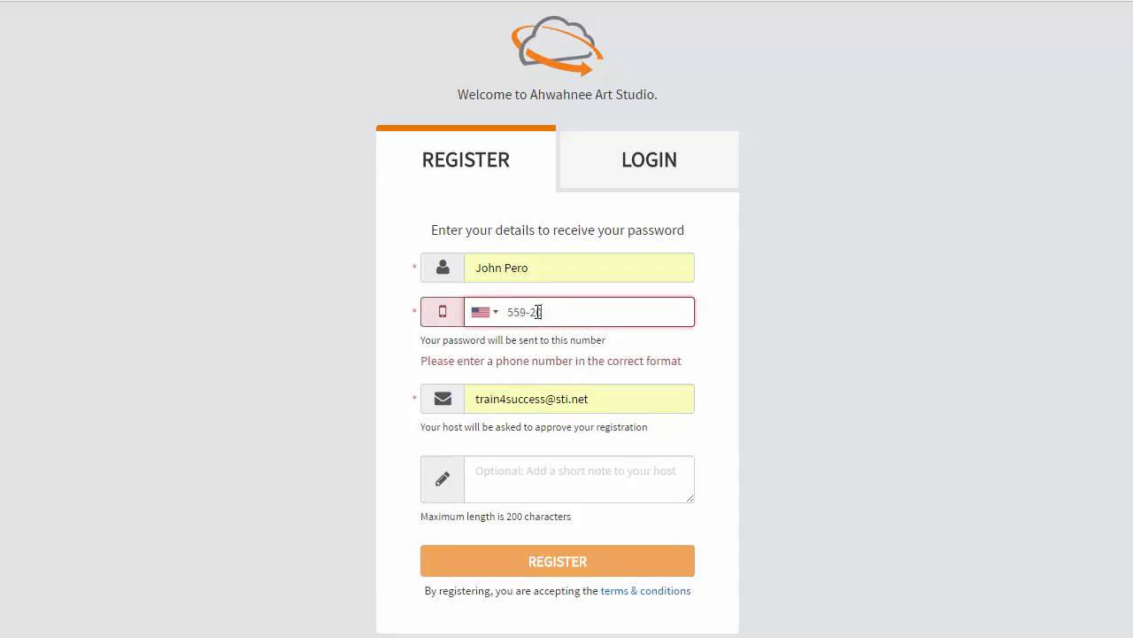
key("Tab")
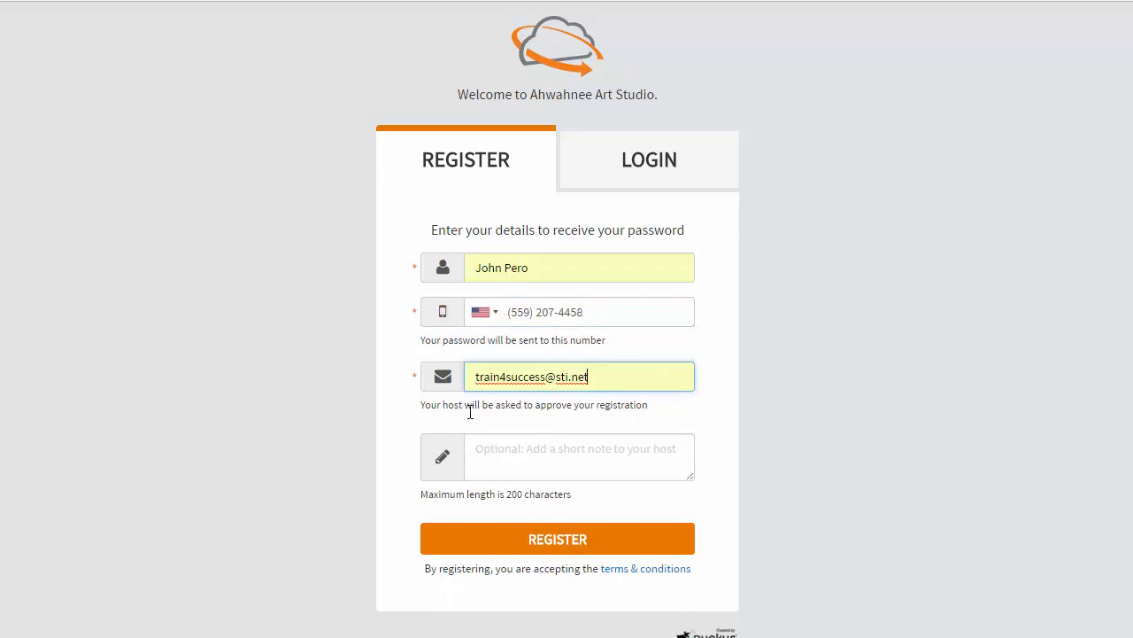
Step: Choose the host's email, add the note 'i need access for one week.' and register
left_click(609, 380)
key("BackSpace")
key("BackSpace")
key("BackSpace")
key("BackSpace")
key("BackSpace")
key("BackSpace")
key("BackSpace")
key("BackSpace")
key("BackSpace")
key("BackSpace")
key("BackSpace")
key("BackSpace")
key("BackSpace")
key("BackSpace")
key("BackSpace")
key("BackSpace")
key("BackSpace")
key("BackSpace")
key("BackSpace")
key("BackSpace")
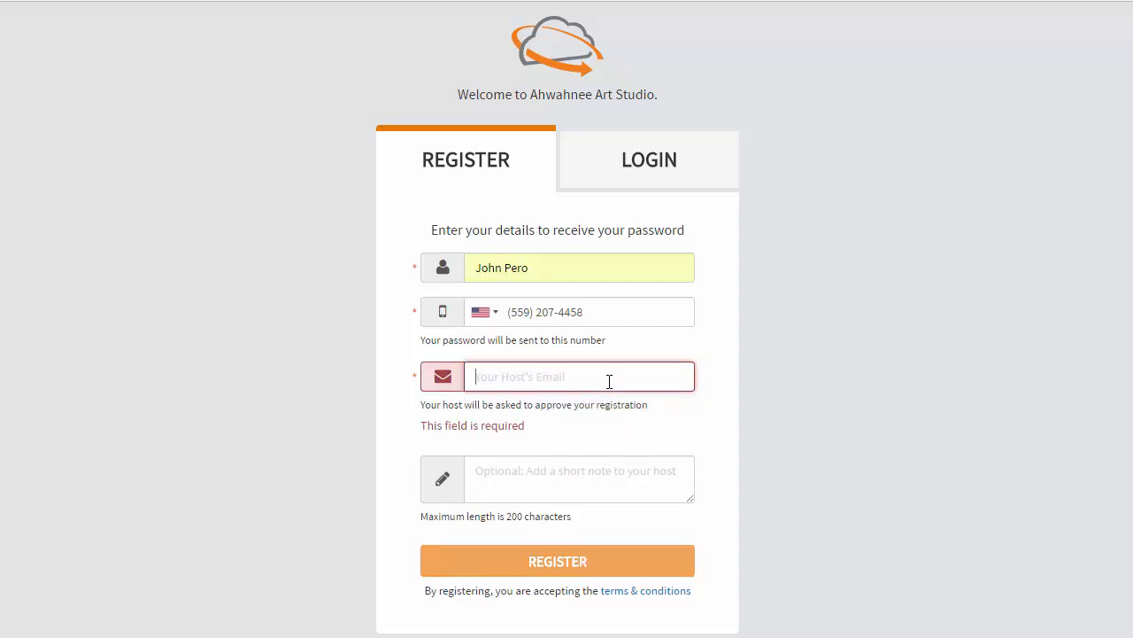
type("jp4")
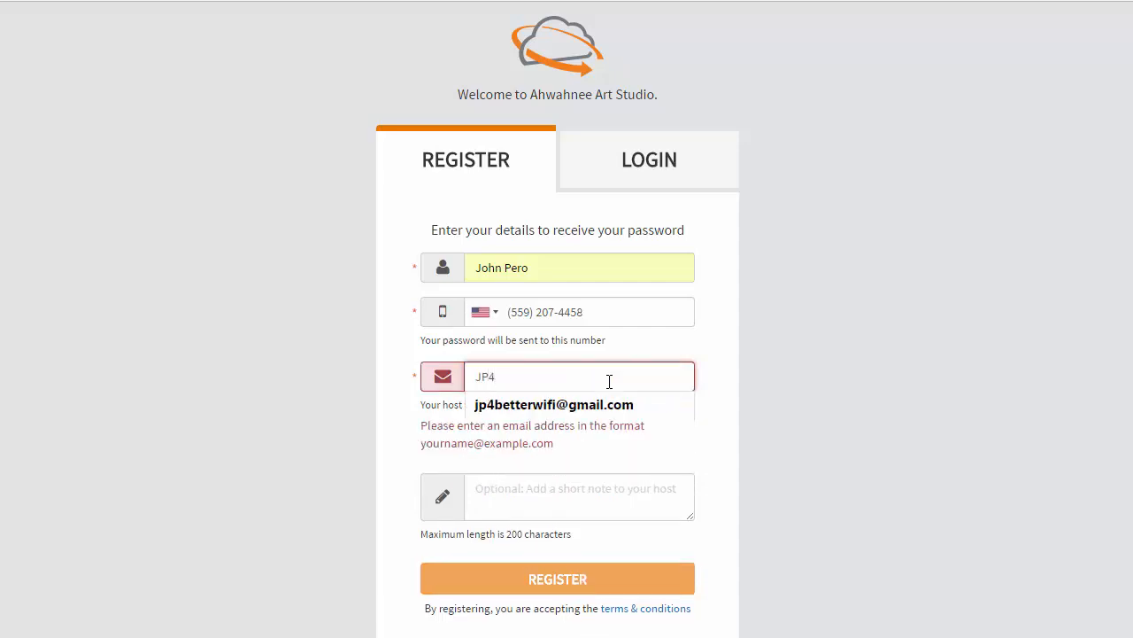
left_click(574, 406)
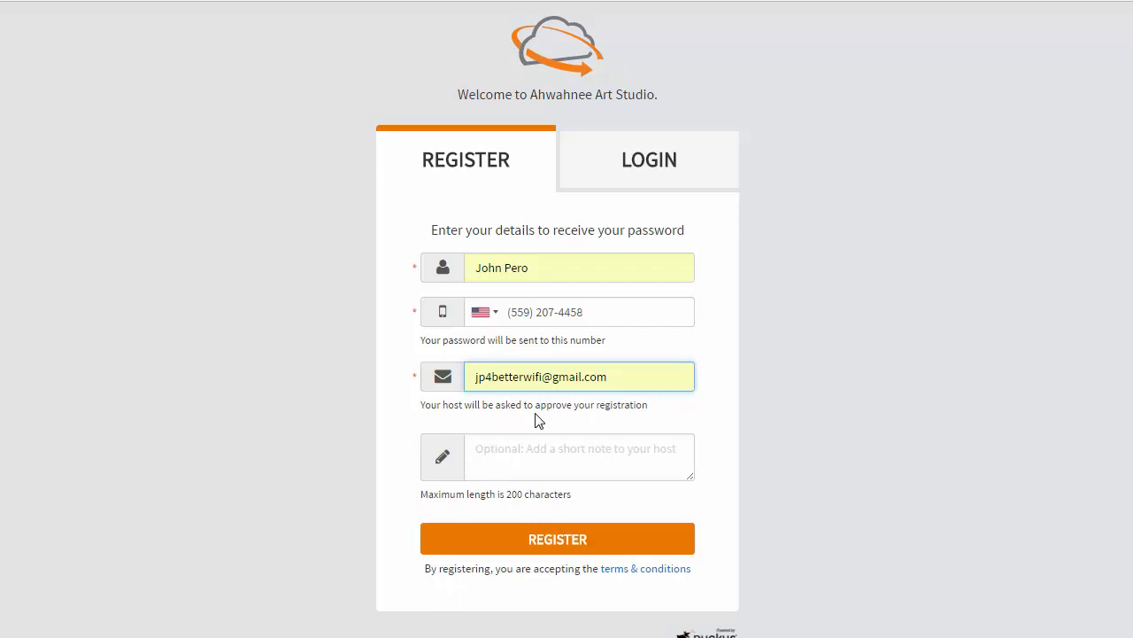
left_click(539, 456)
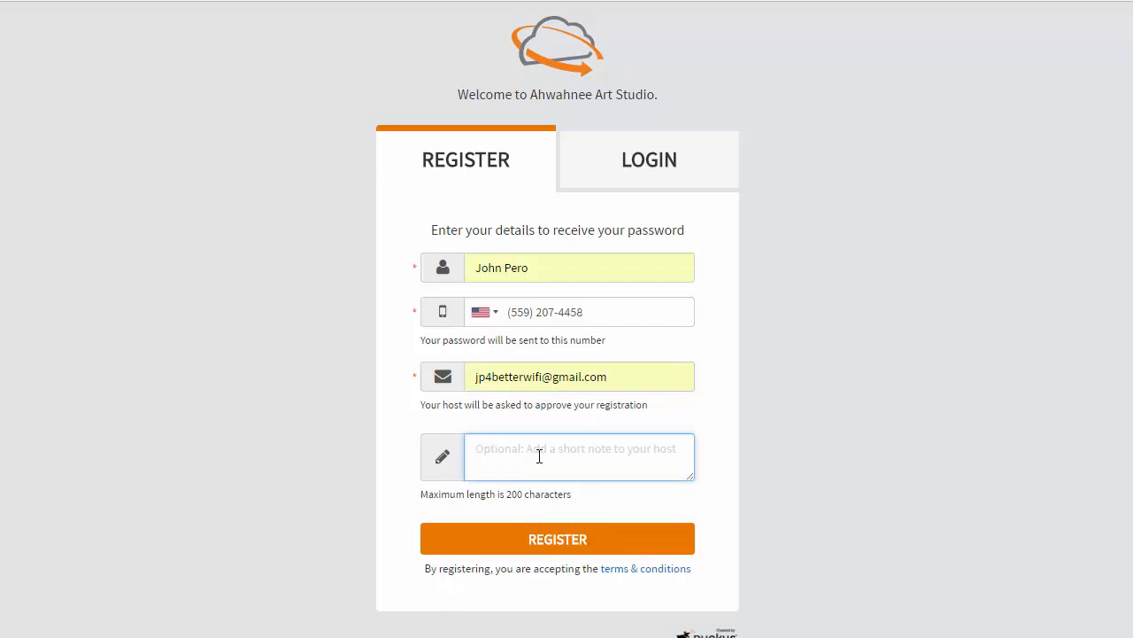
type("i")
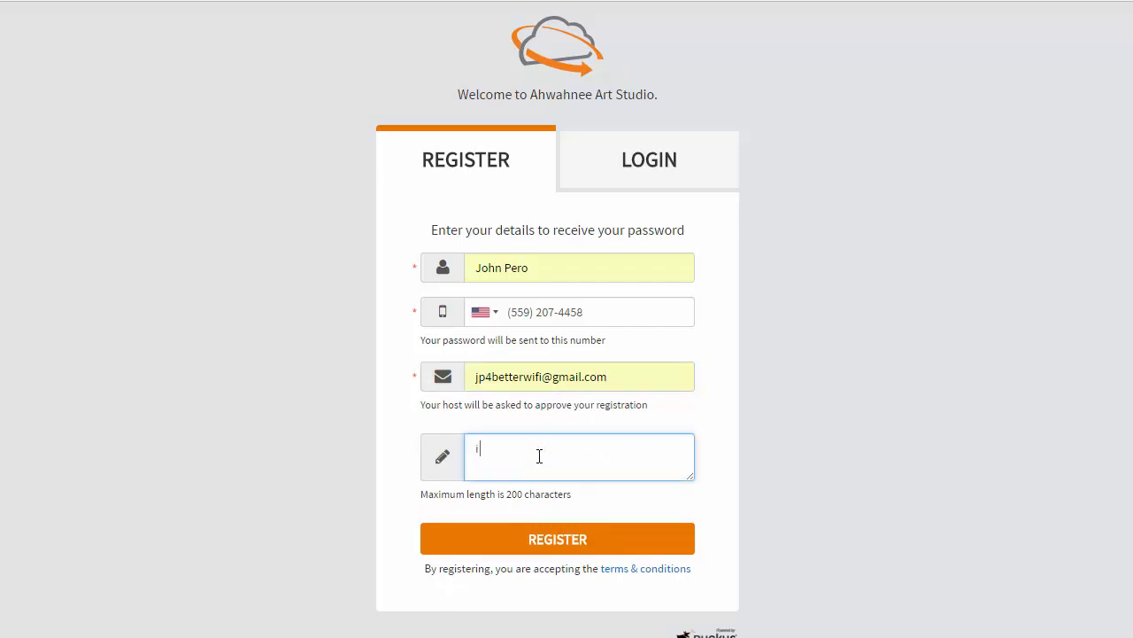
type(" need access for one week.")
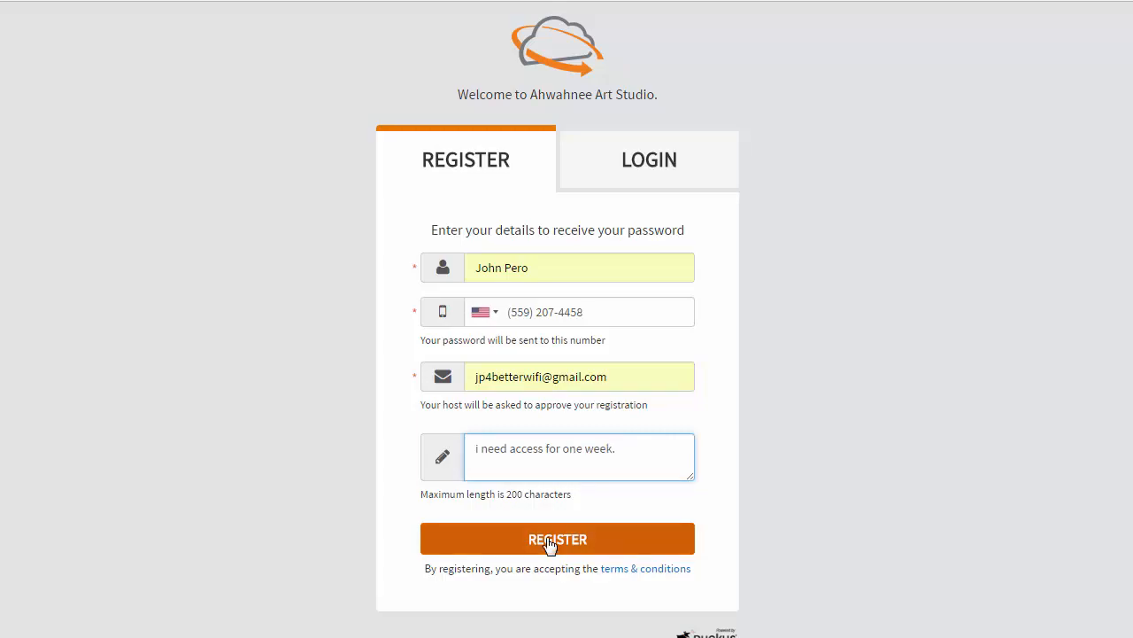
left_click(549, 542)
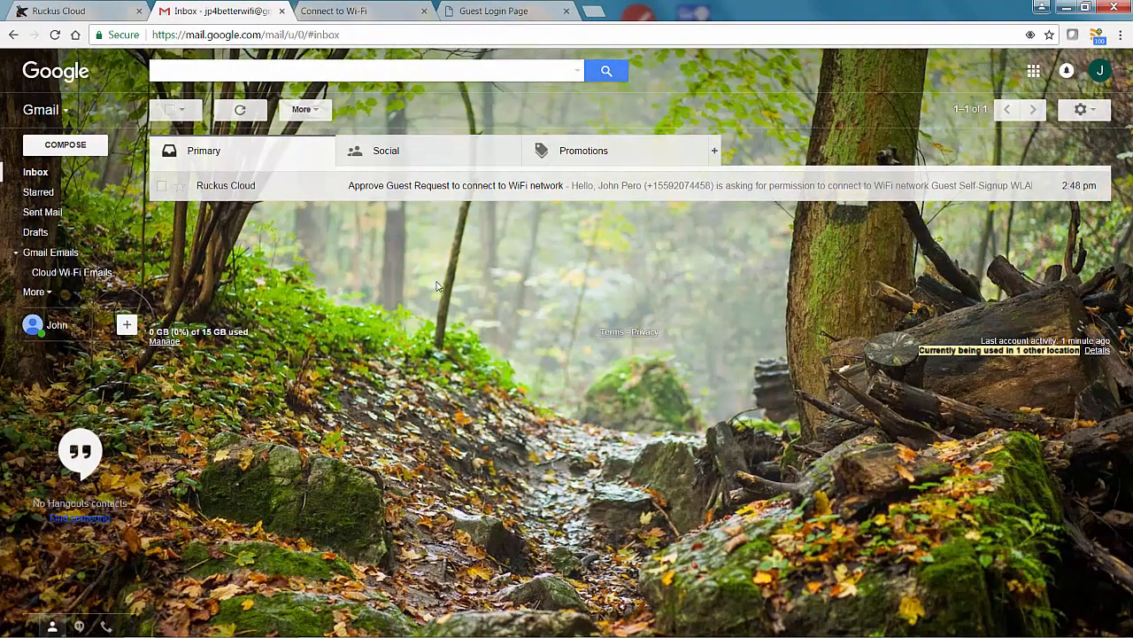
Step: Approve the guest's Guest Self-Signup WLAN request for 7 days from the Gmail approval email
left_click(376, 188)
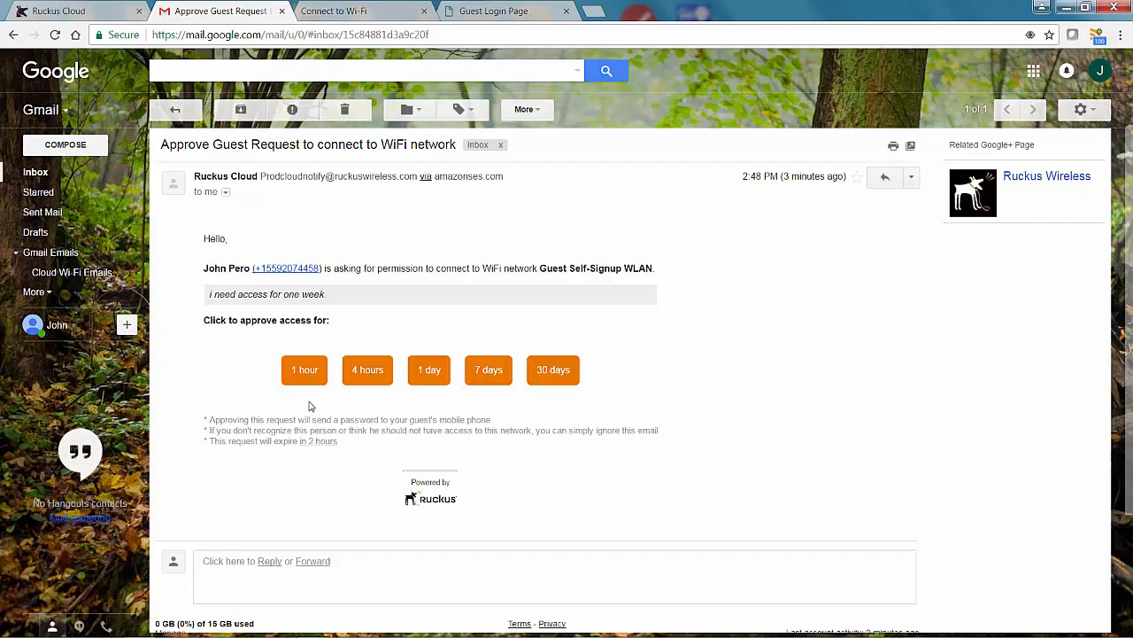
left_click(486, 376)
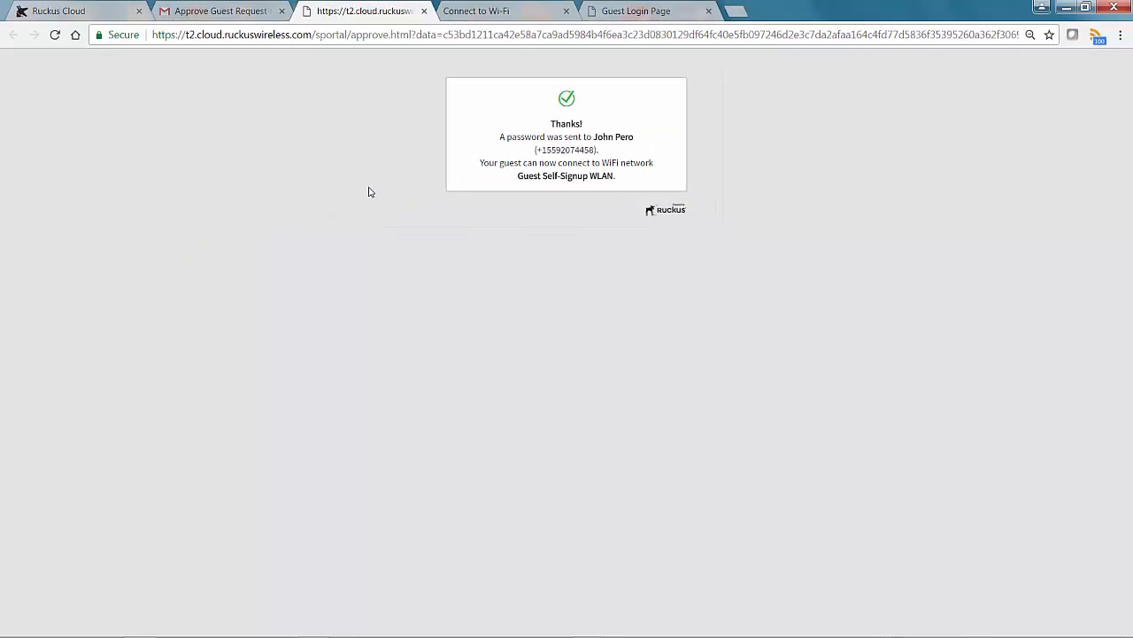
left_click(544, 227)
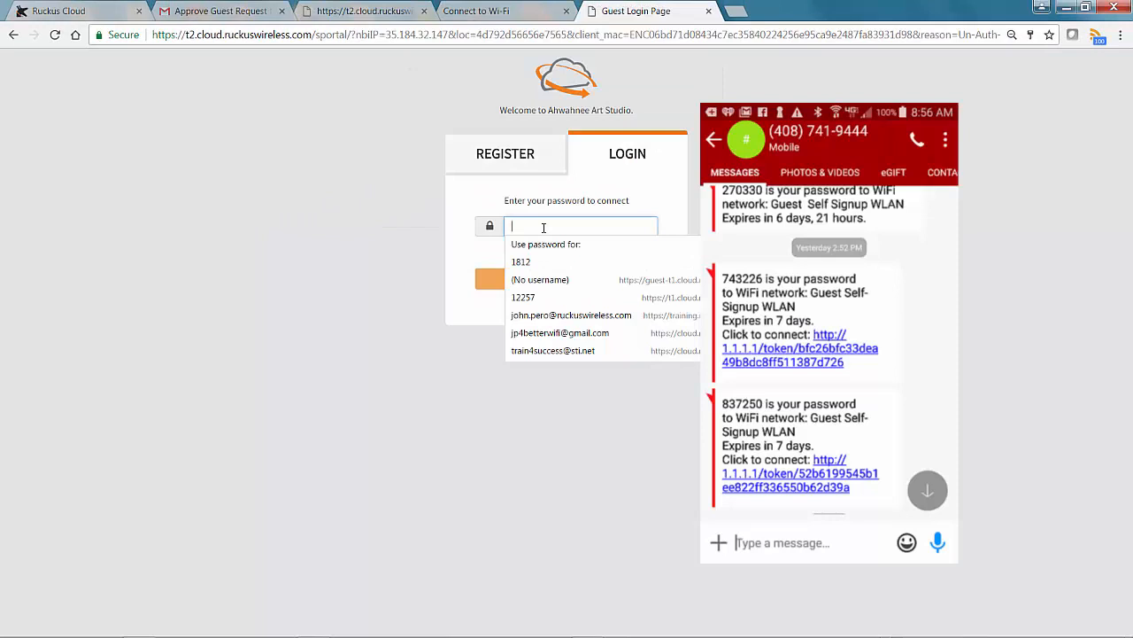
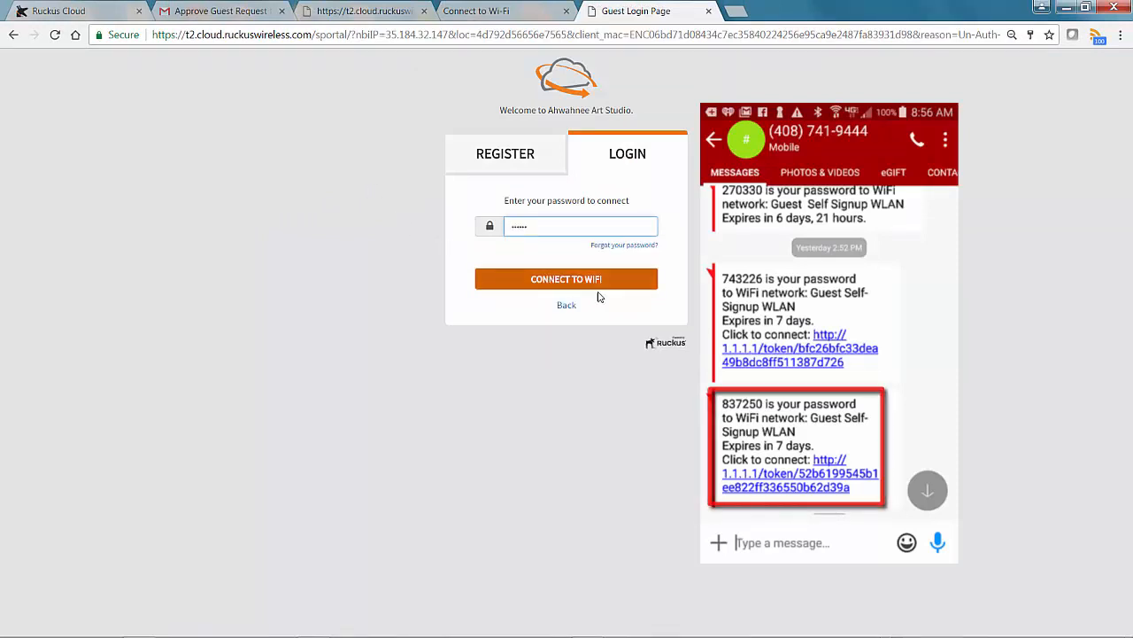
Step: Enter the SMS-texted WiFi password on the Guest Login Page and connect to WiFi
left_click(571, 280)
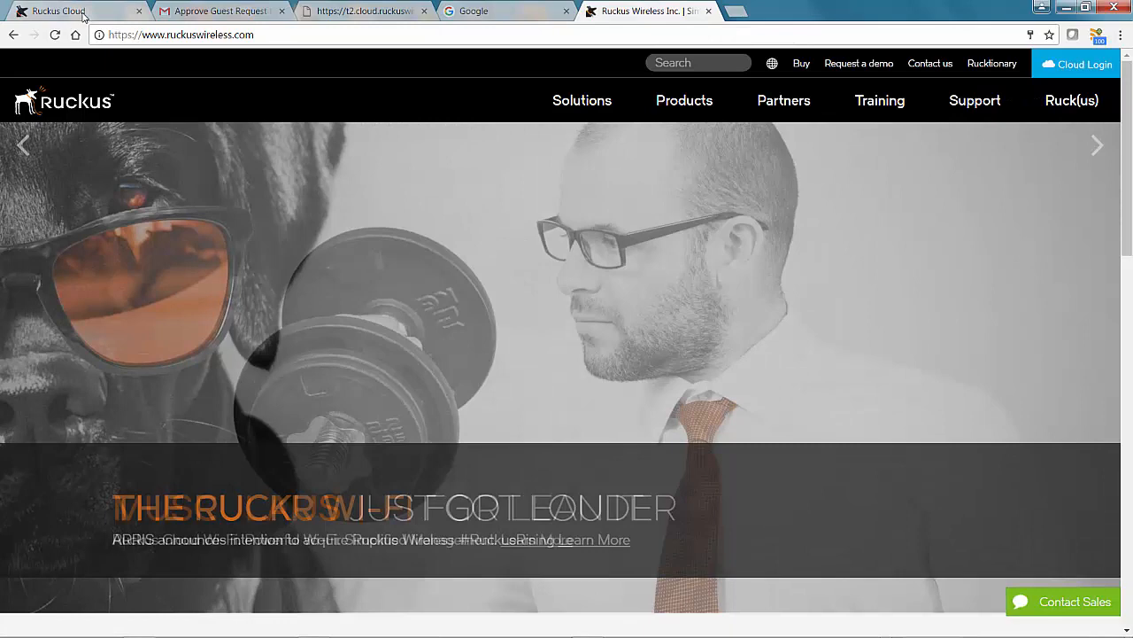
Step: Show Ruckus Cloud's Users > Guests list with the new online sponsored guest
left_click(84, 13)
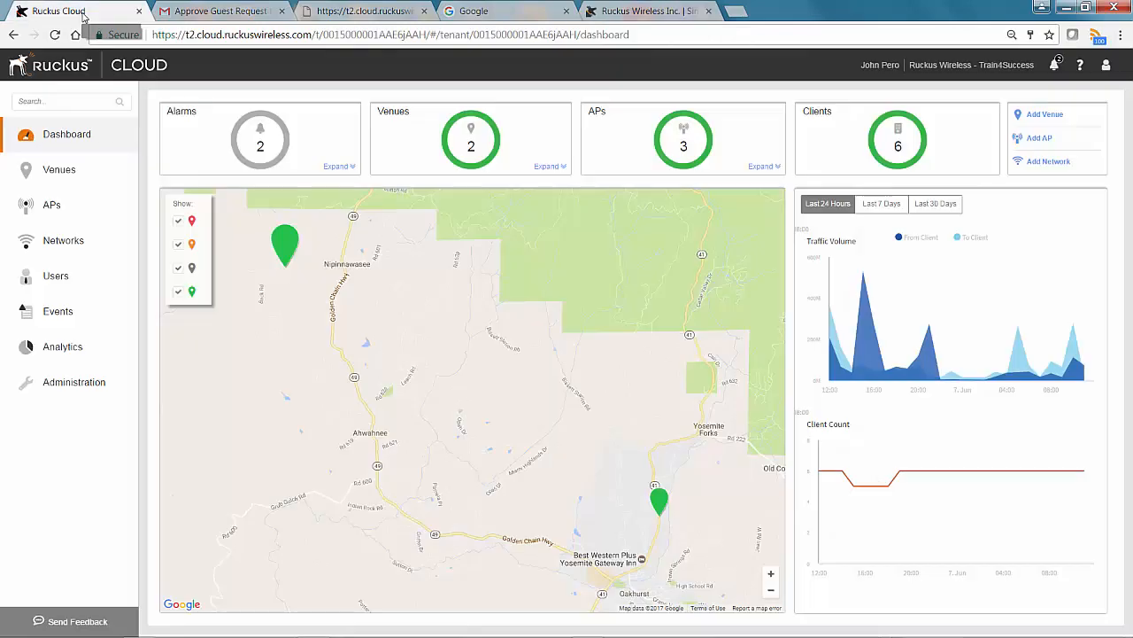
left_click(50, 278)
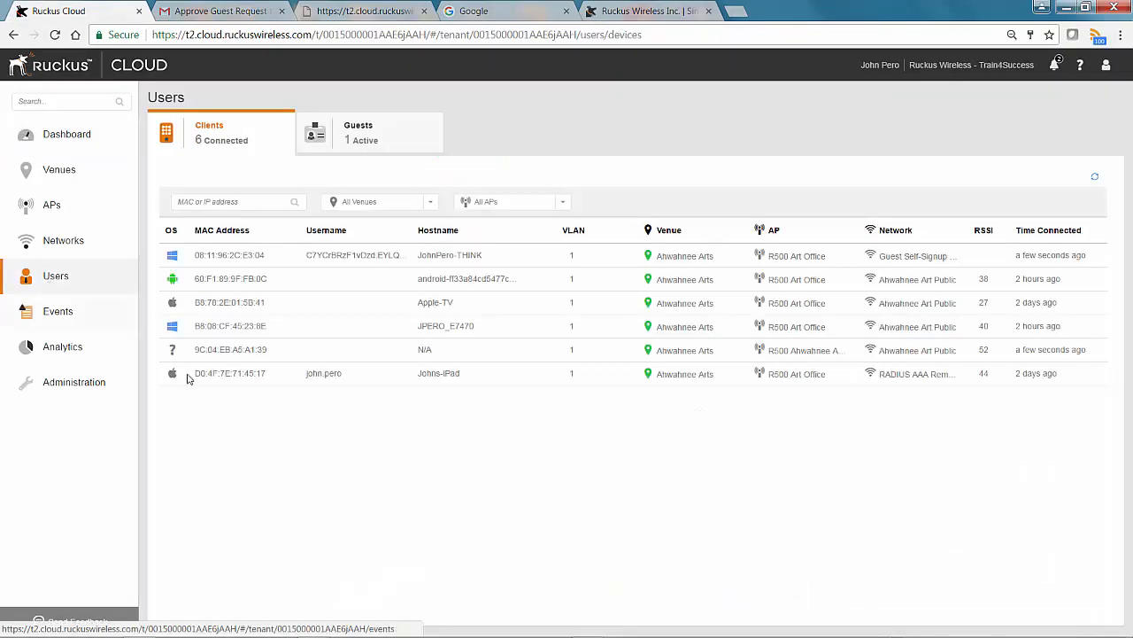
left_click(387, 140)
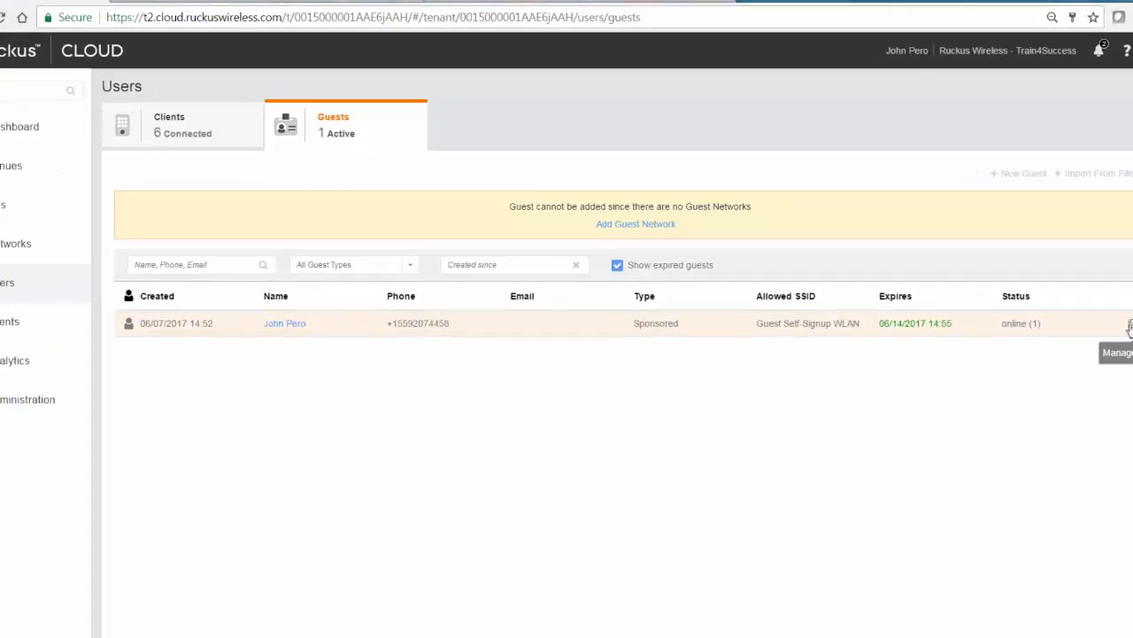
Step: Review the new guest's details, close them, and show the list of 7 networks
left_click(1085, 317)
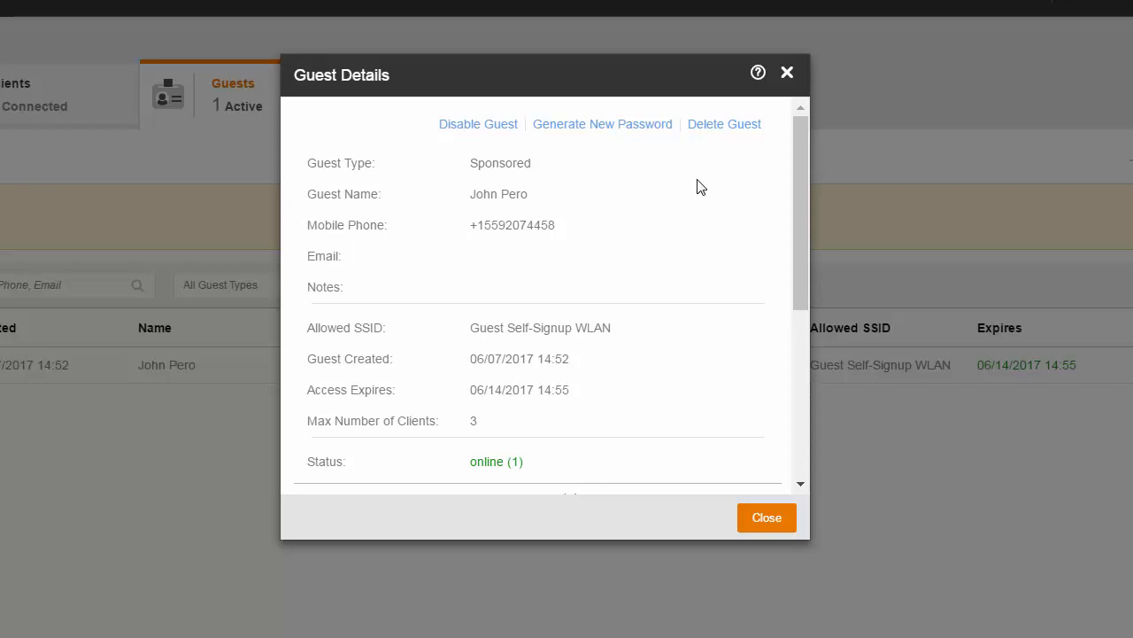
left_click(766, 517)
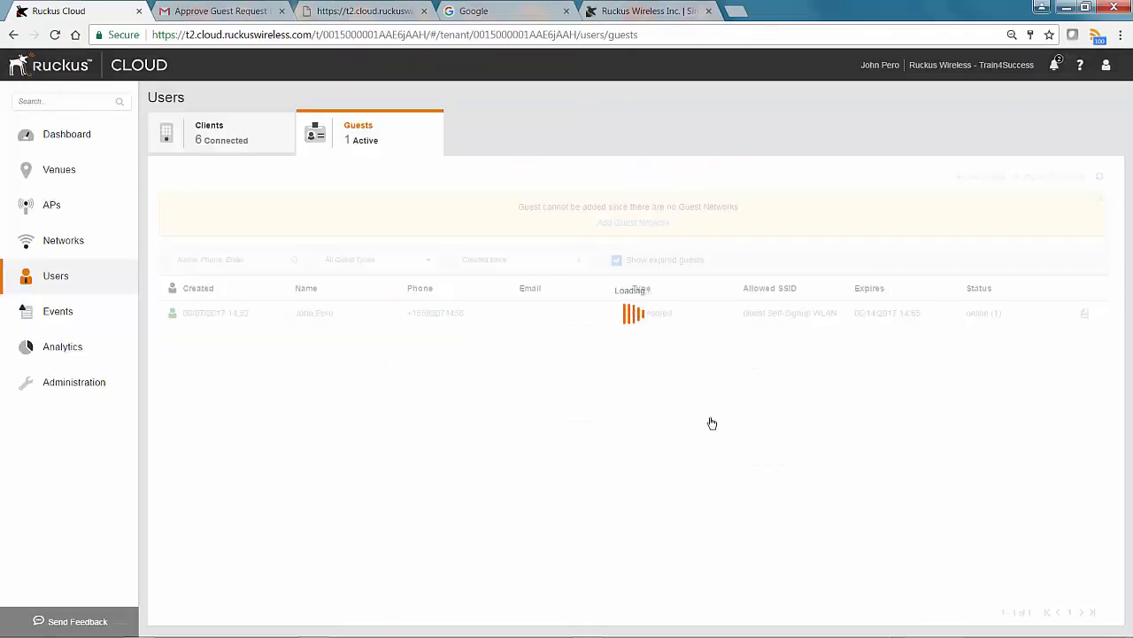
left_click(55, 244)
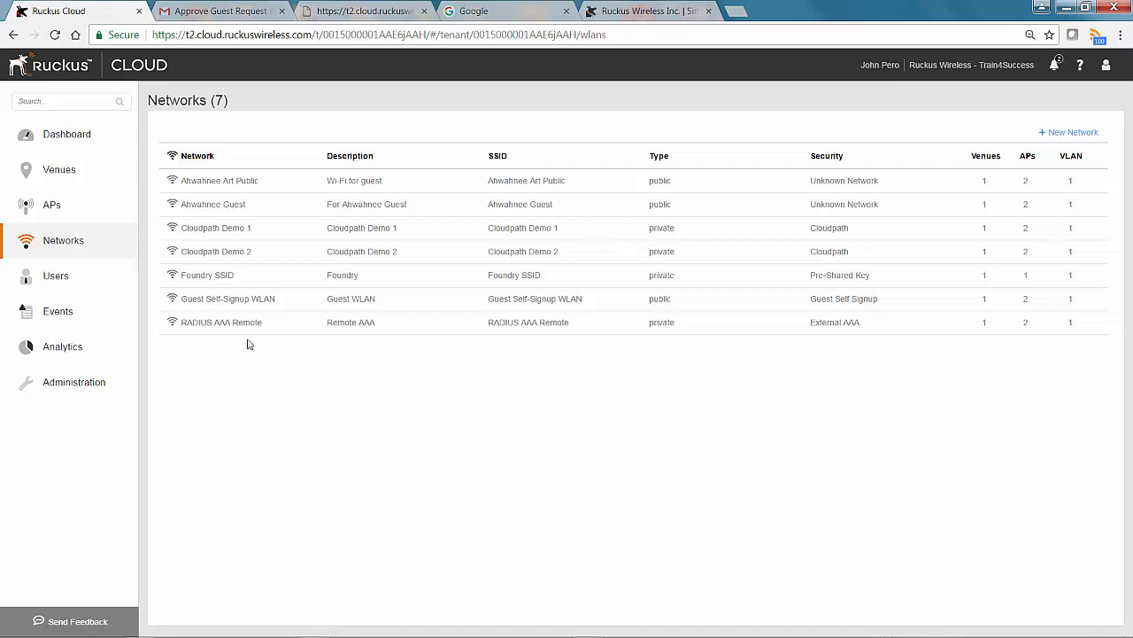
Step: Open the Guest Self-Signup WLAN overview with its traffic volume and Top 10 Applications charts
left_click(221, 301)
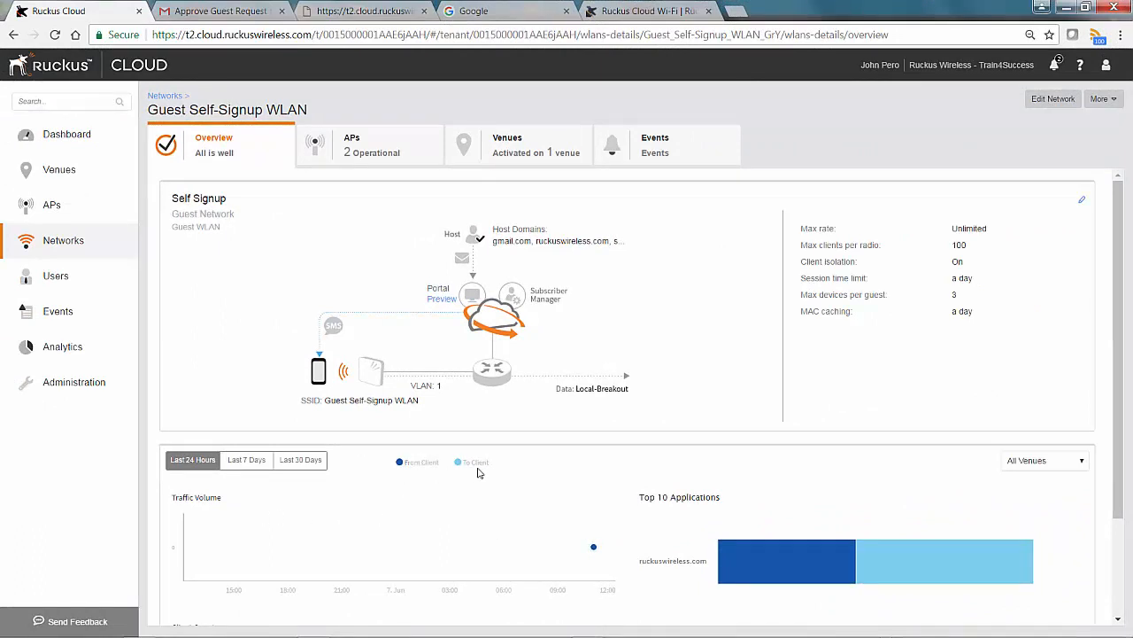
mouse_move(473, 517)
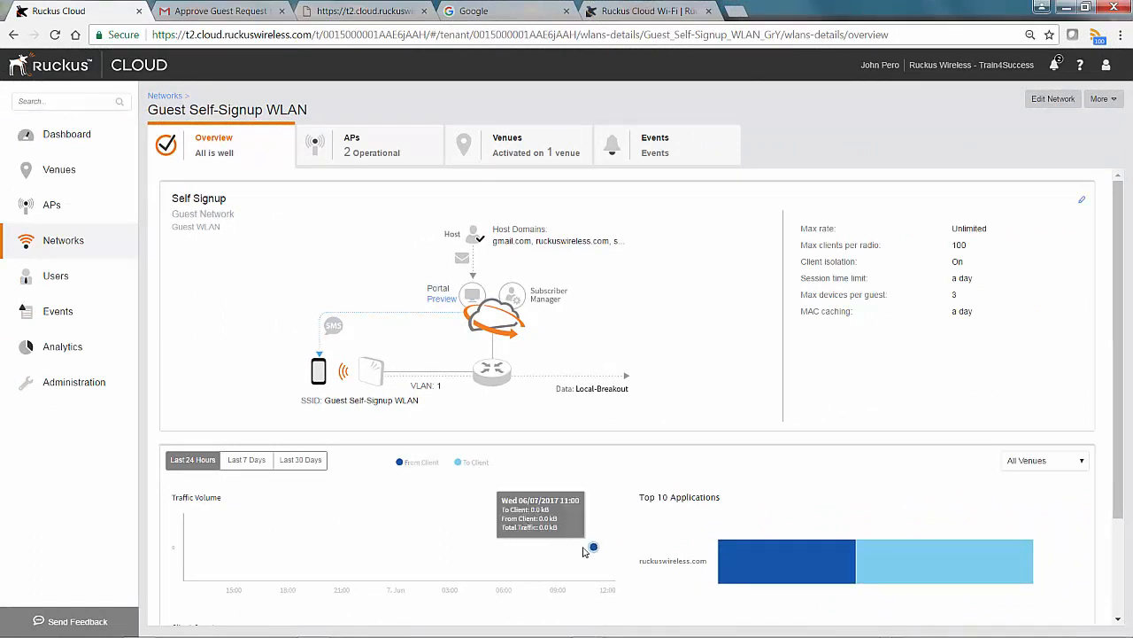